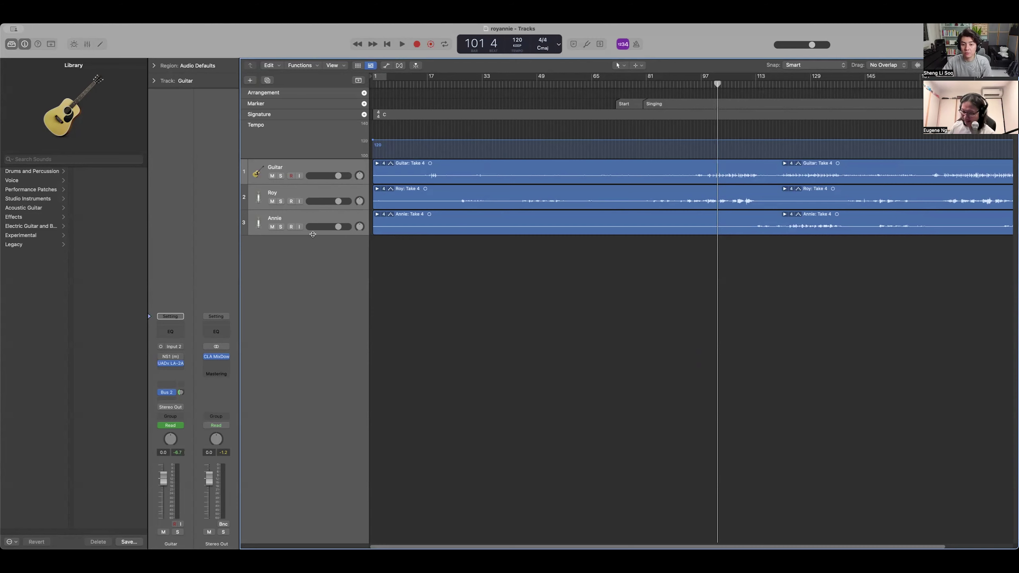
- Enlarge all three tracks vertically to show their waveforms and select vocal tracks 2 and 3 in turn
key("super+Down")
key("super+Down")
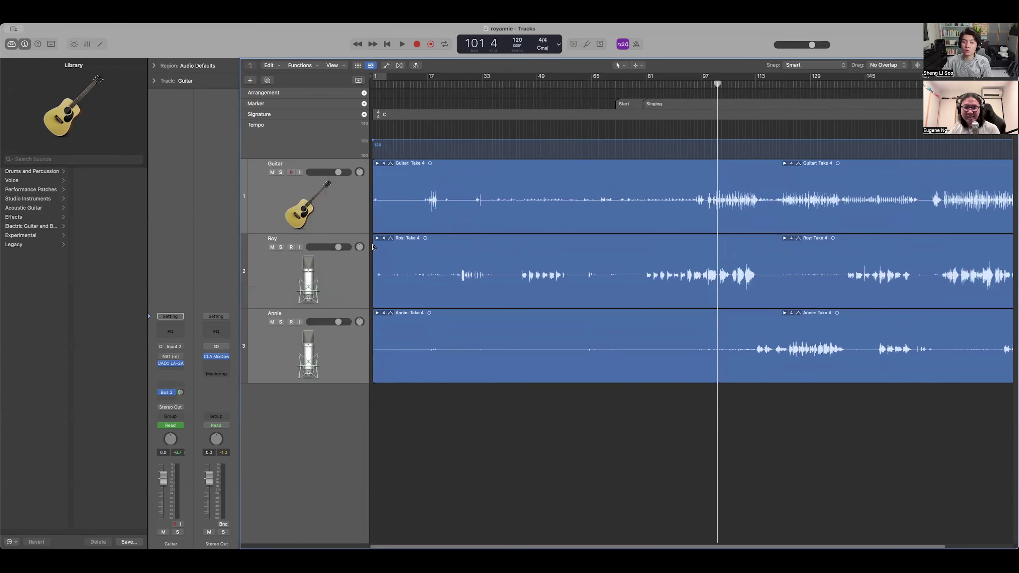
left_click(354, 270)
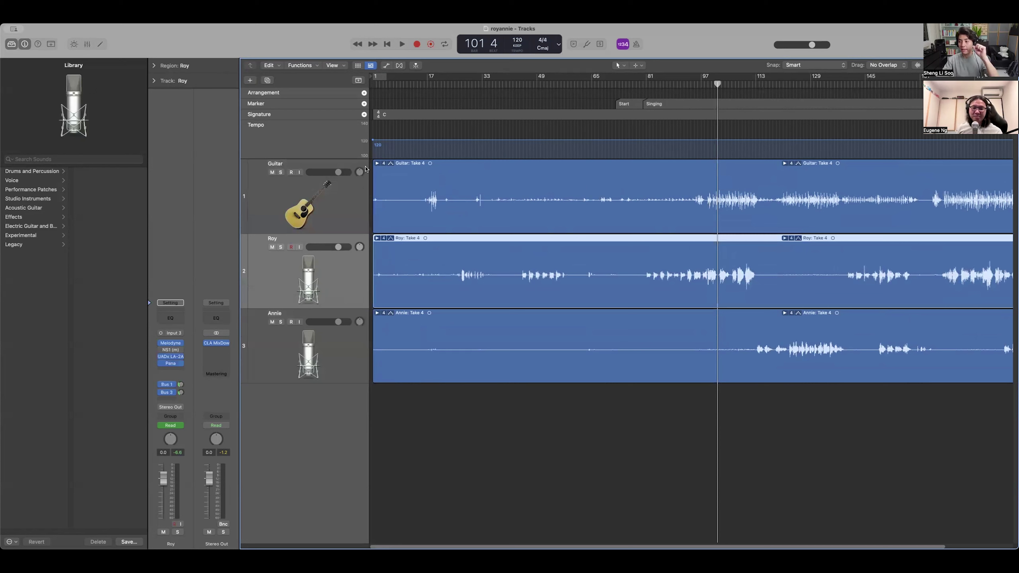
left_click(342, 349)
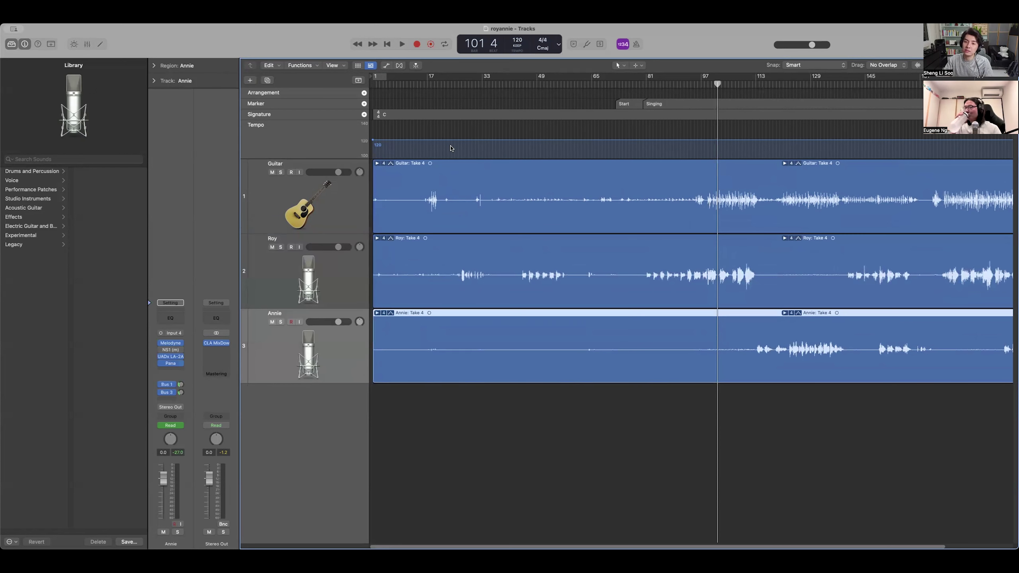
- Place the playhead at bar 72 on the Start marker and enlarge the timeline horizontally around the singing section
left_click(424, 83)
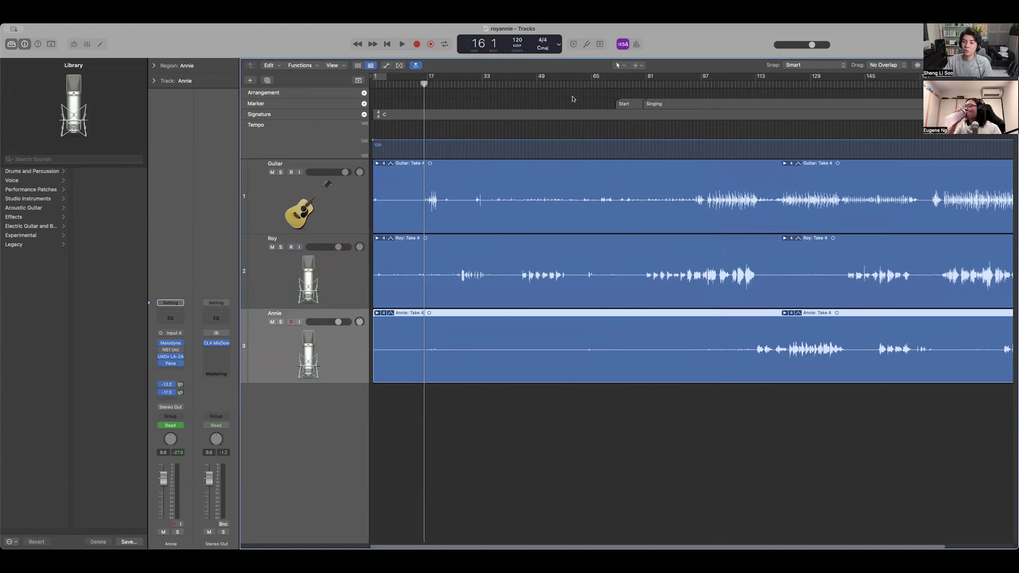
left_click(614, 85)
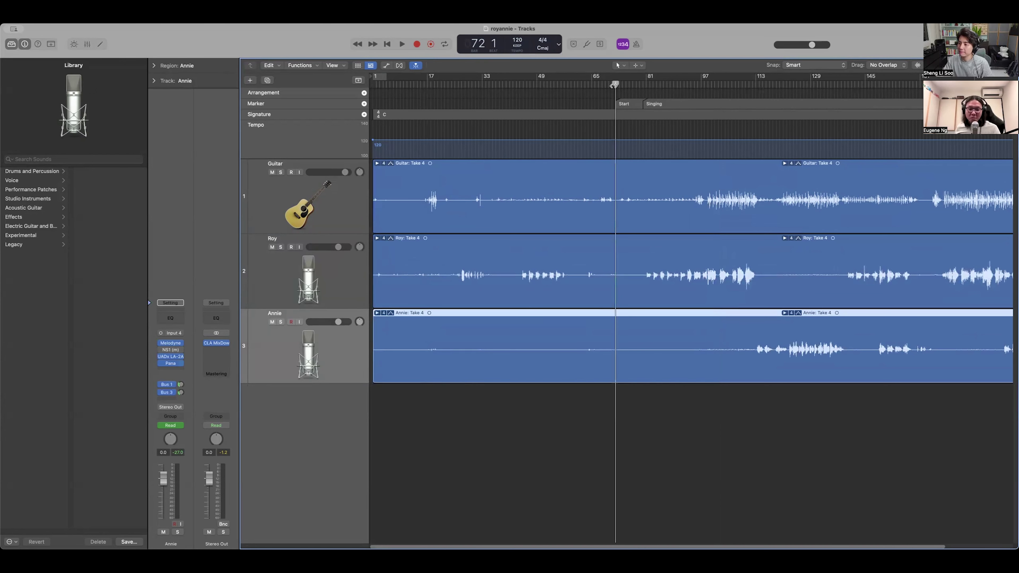
key("super+Right")
key("super+Right")
key("super+Right")
scroll(631, 130, "right", 6)
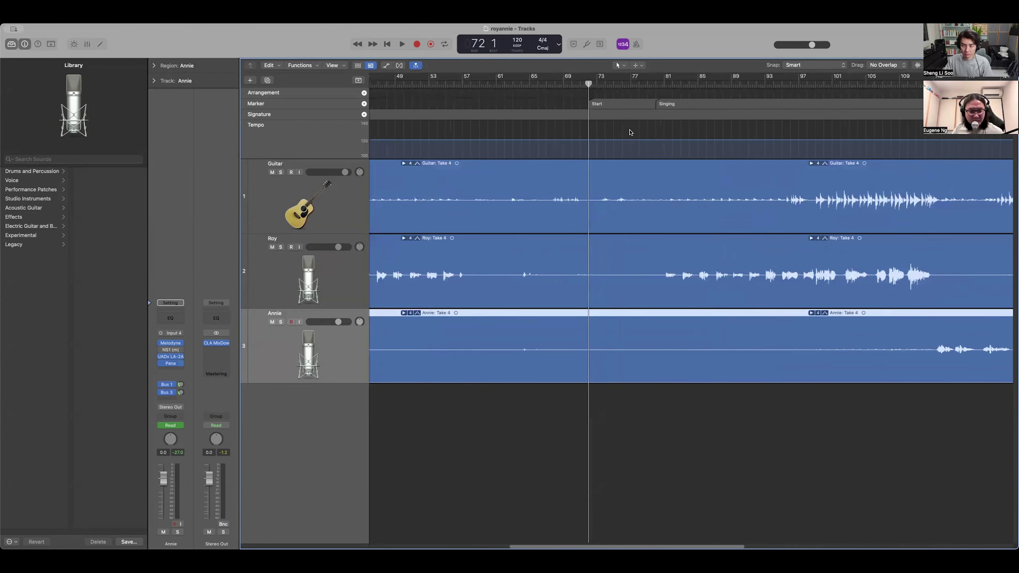
scroll(625, 135, "right", 2)
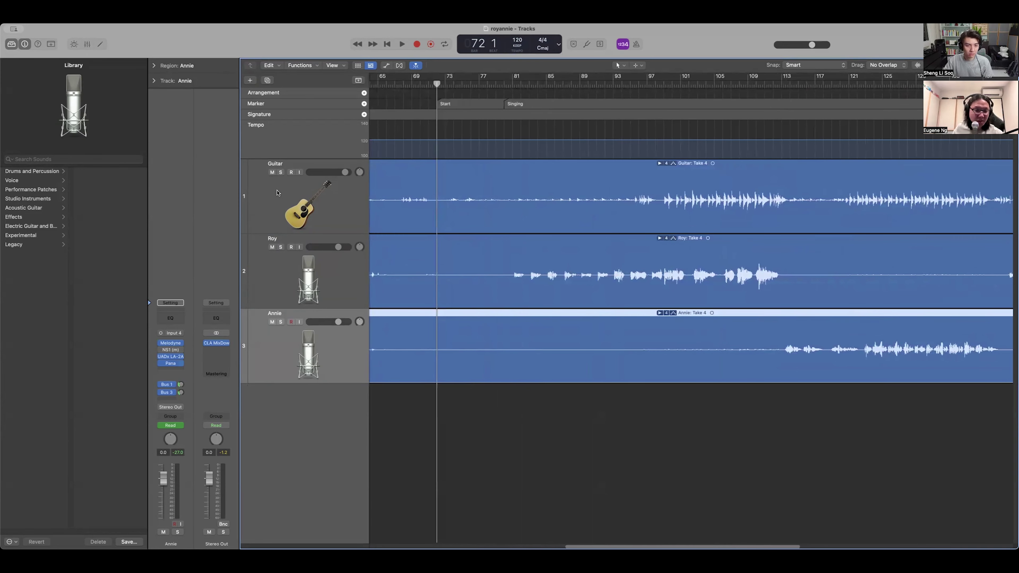
- Inspect the UADx LA-2A Gray Compressor on the Guitar track, including its preset browser, and close it
left_click(277, 199)
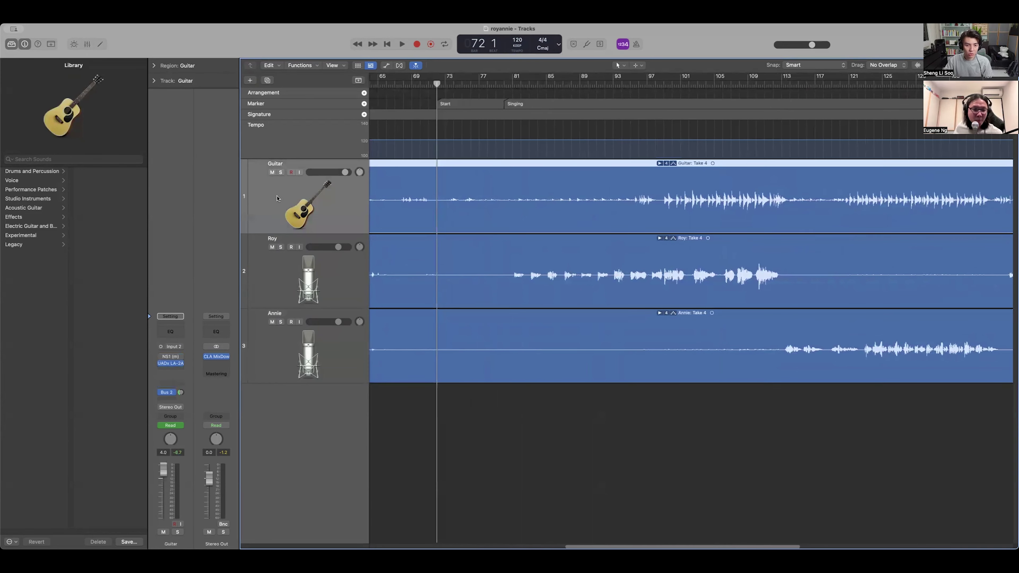
left_click(172, 365)
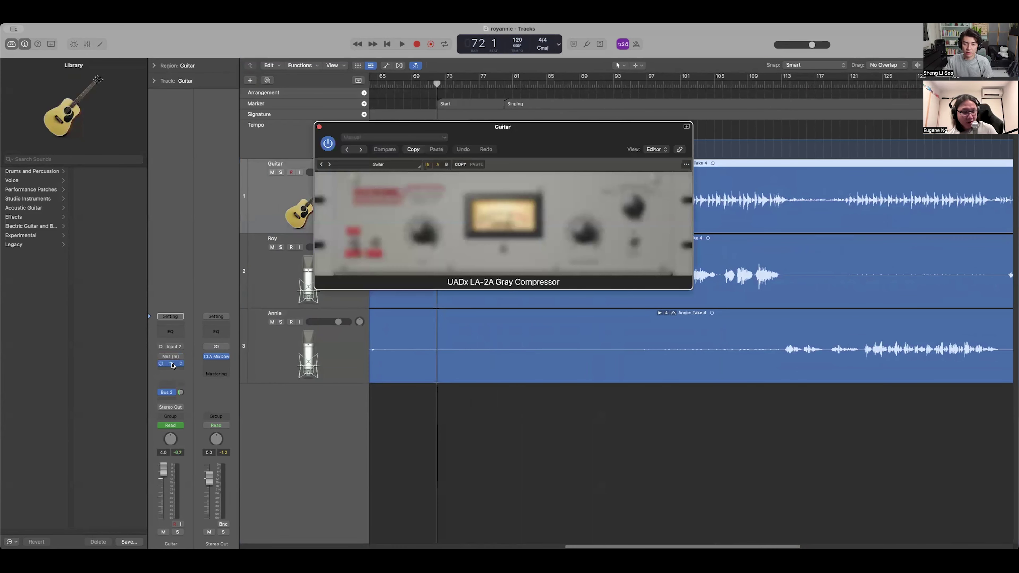
left_click(319, 127)
left_click(170, 364)
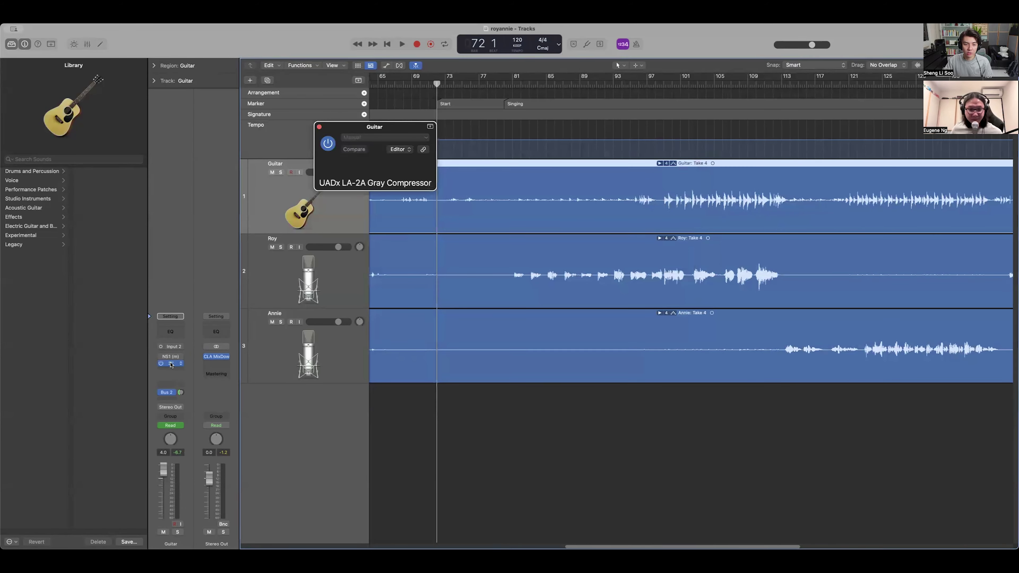
left_click(416, 165)
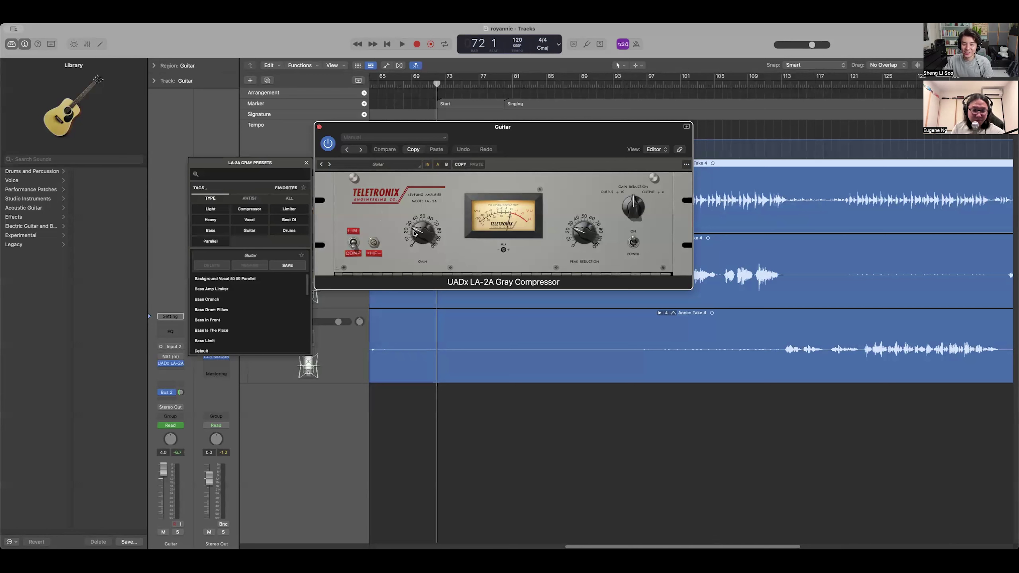
left_click(319, 127)
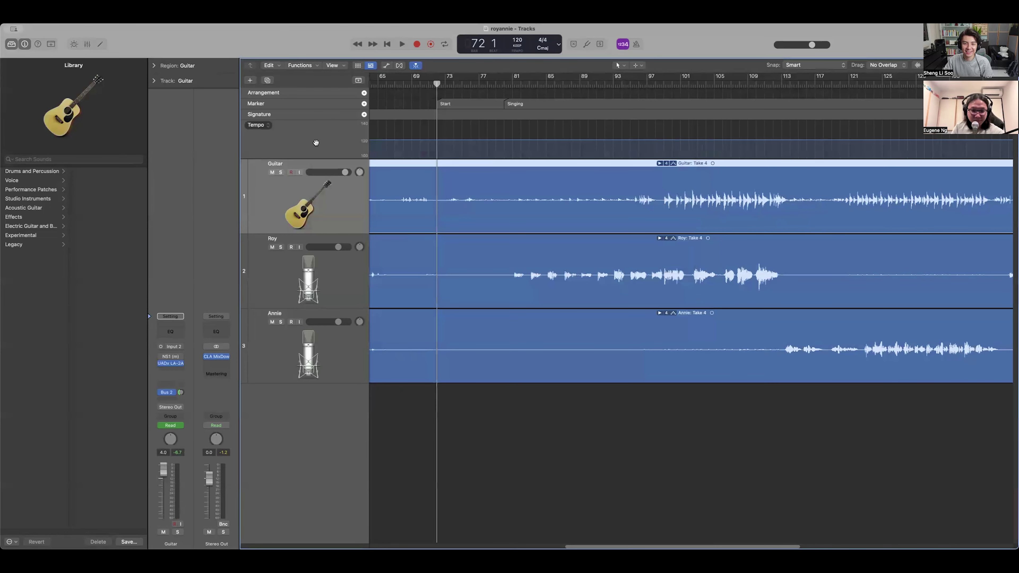
- Inspect the UADx Hitsville Reverb Chambers on the Guitar track's Bus 2 send and close it
left_click(176, 393)
left_click(220, 363)
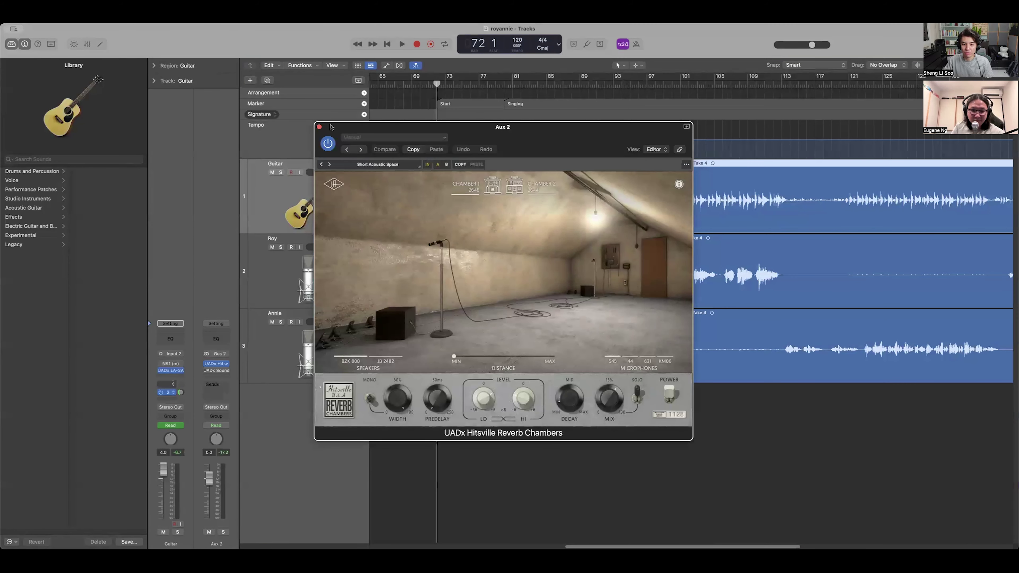
left_click(320, 128)
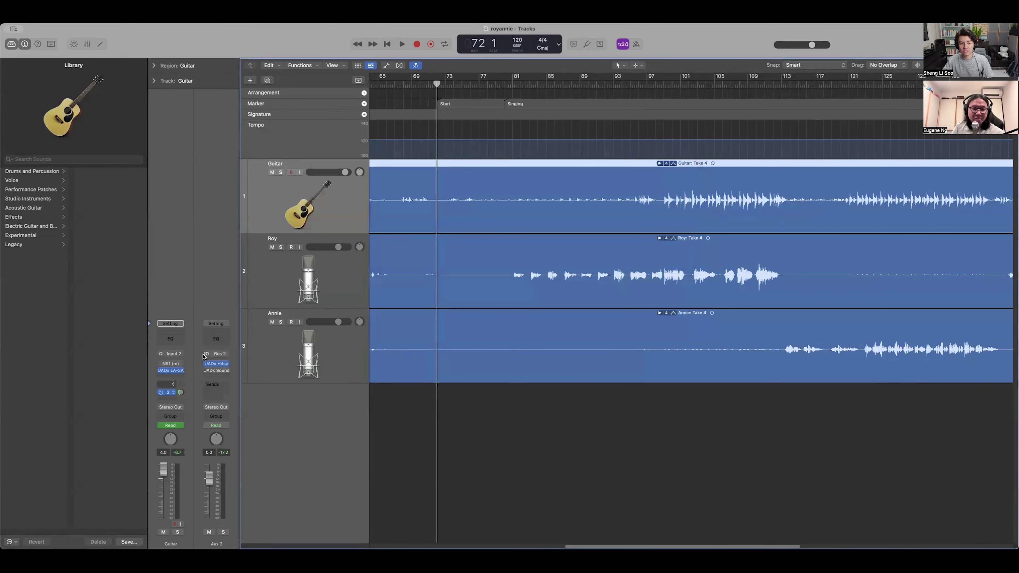
left_click(216, 364)
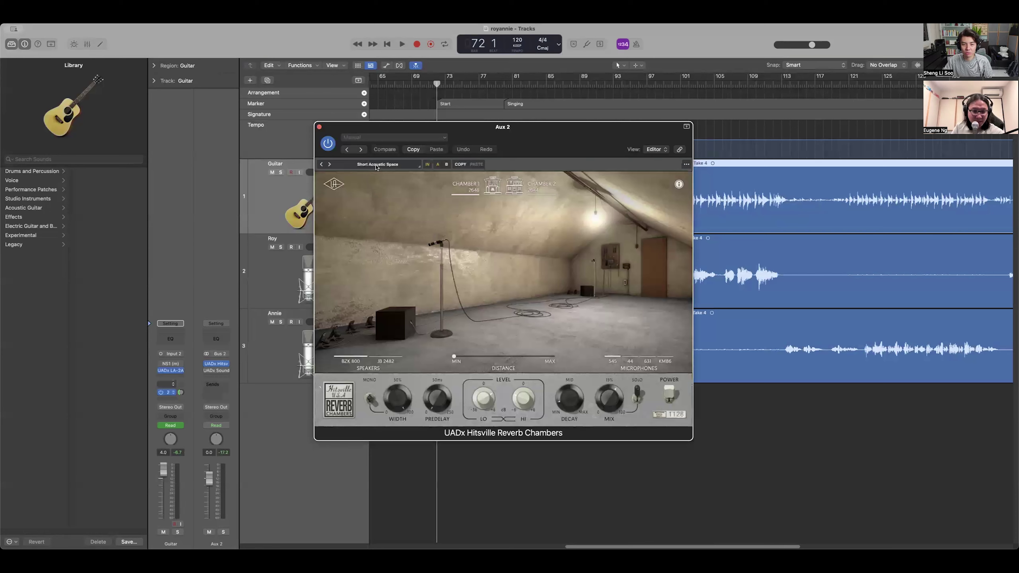
left_click(320, 127)
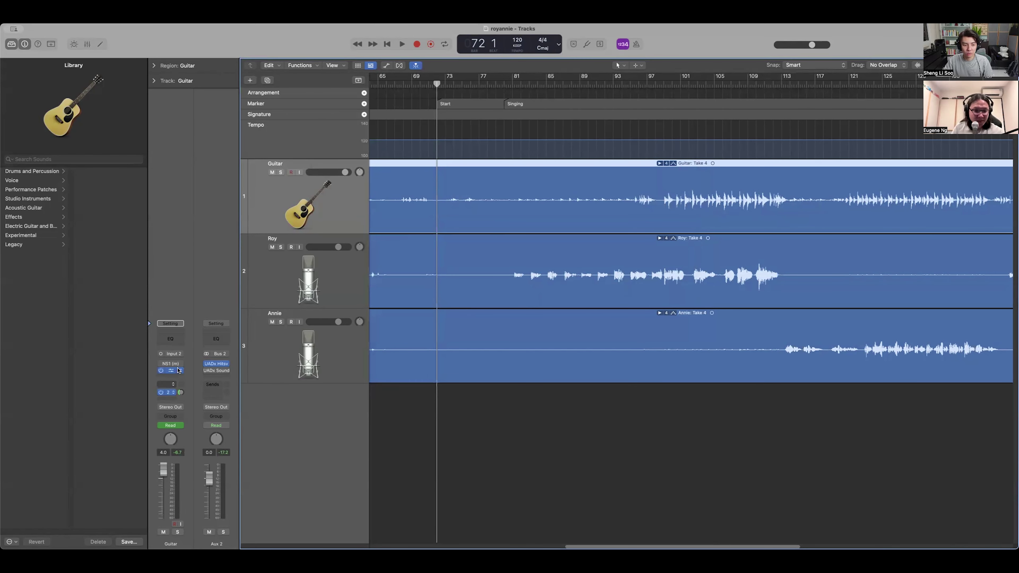
- View the UADx LA-2A Gray Compressor on vocal track 2 and close it
left_click(268, 272)
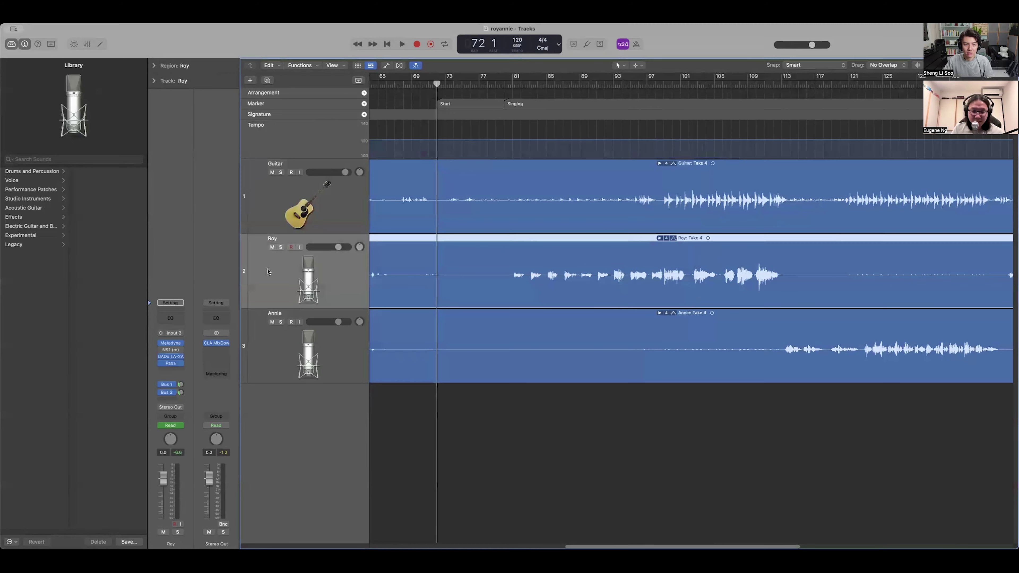
left_click(173, 358)
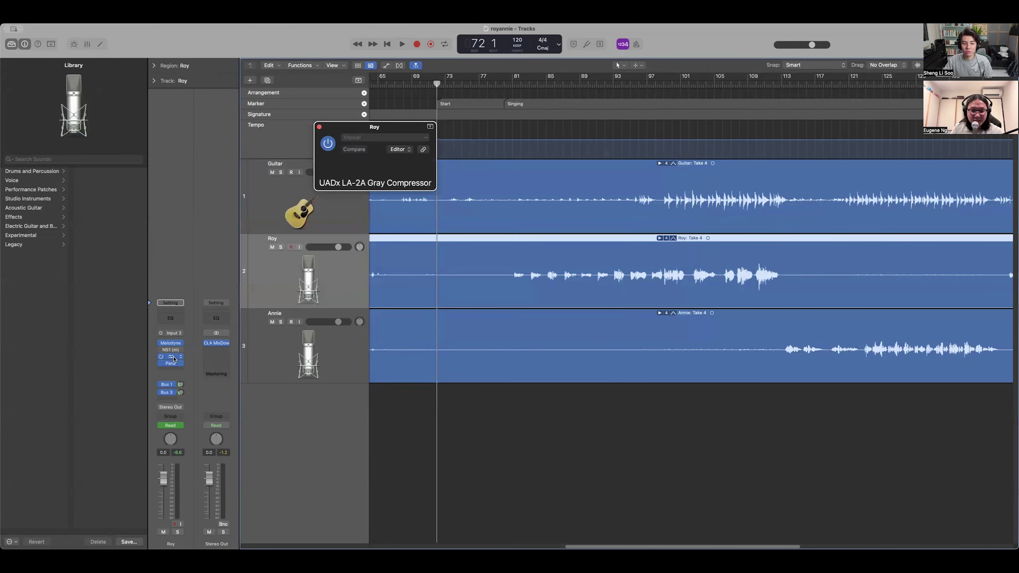
left_click(320, 127)
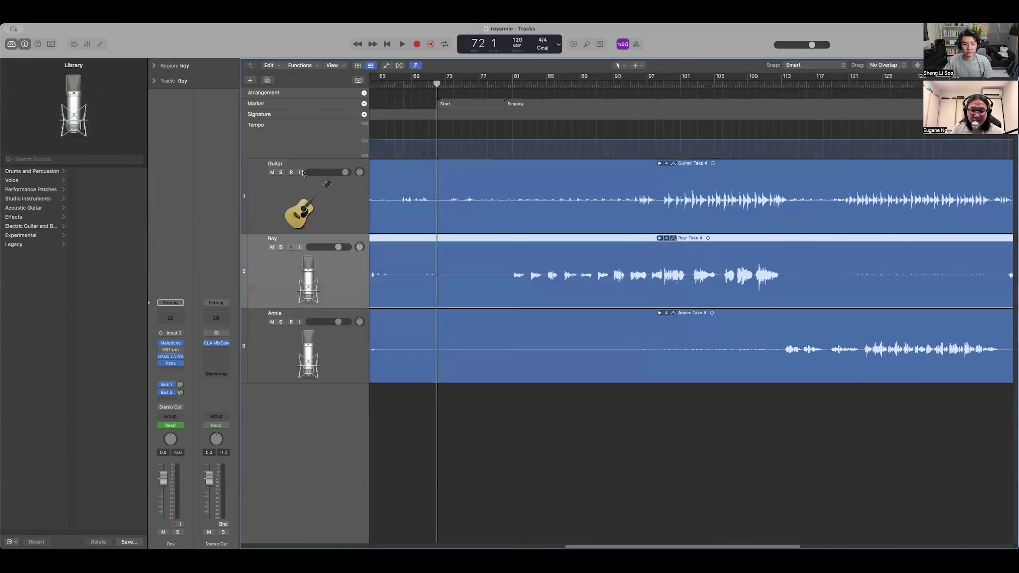
- Check vocal track 2's Bus 1 and Bus 3 sends, examine the Stereo Delay on Aux 3, and close it
left_click(174, 386)
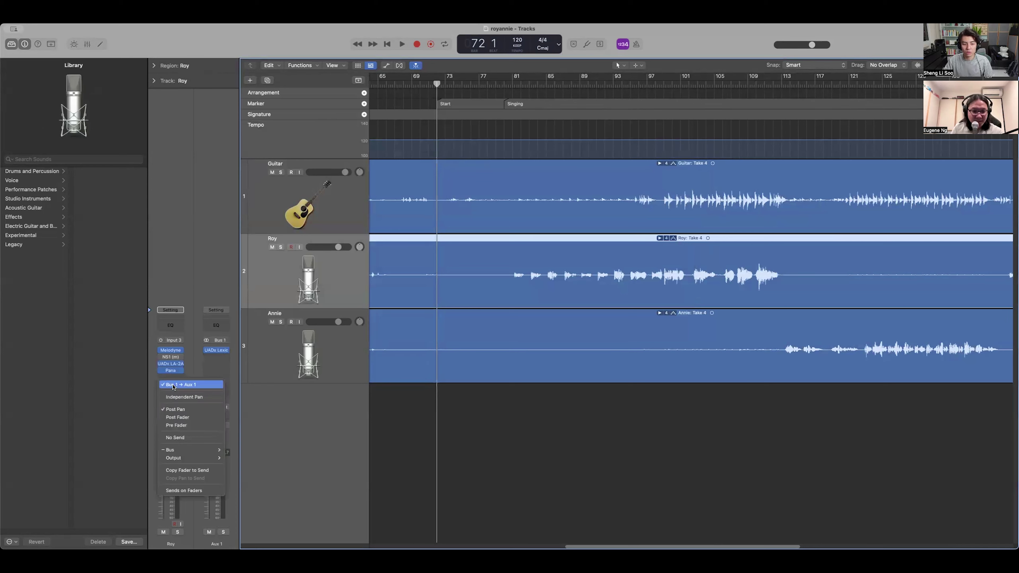
left_click(163, 475)
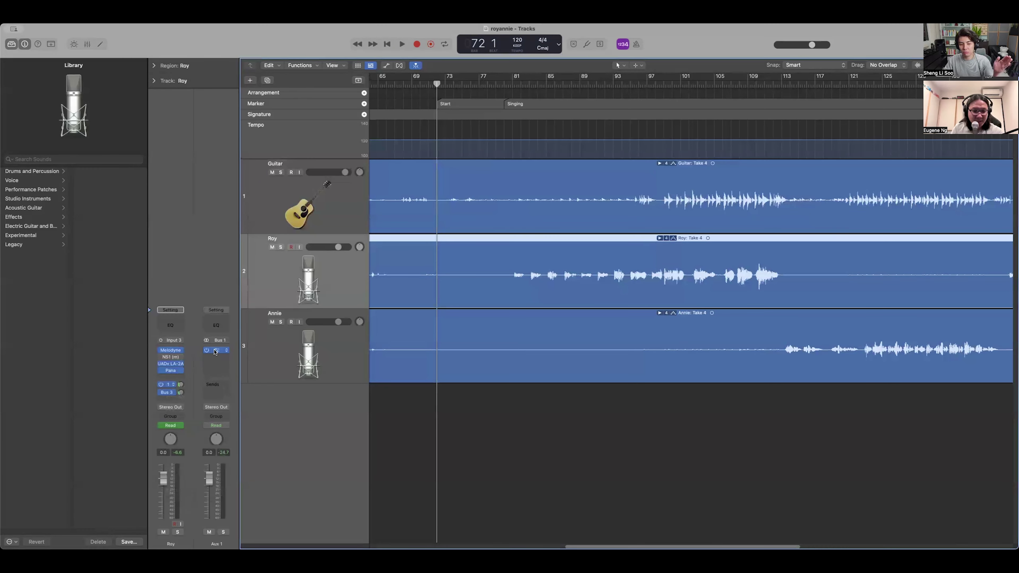
left_click(166, 392)
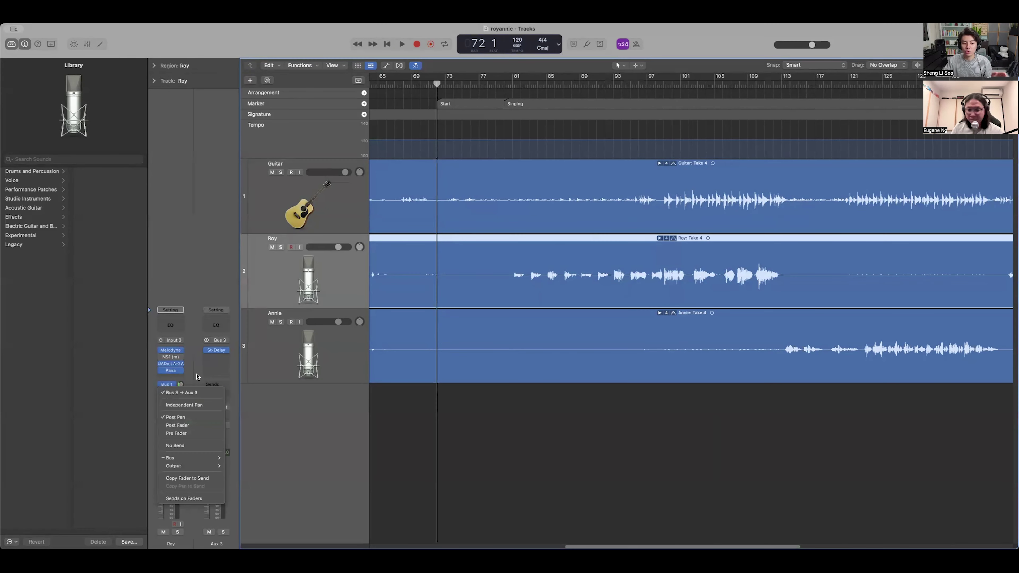
left_click(221, 352)
left_click(217, 351)
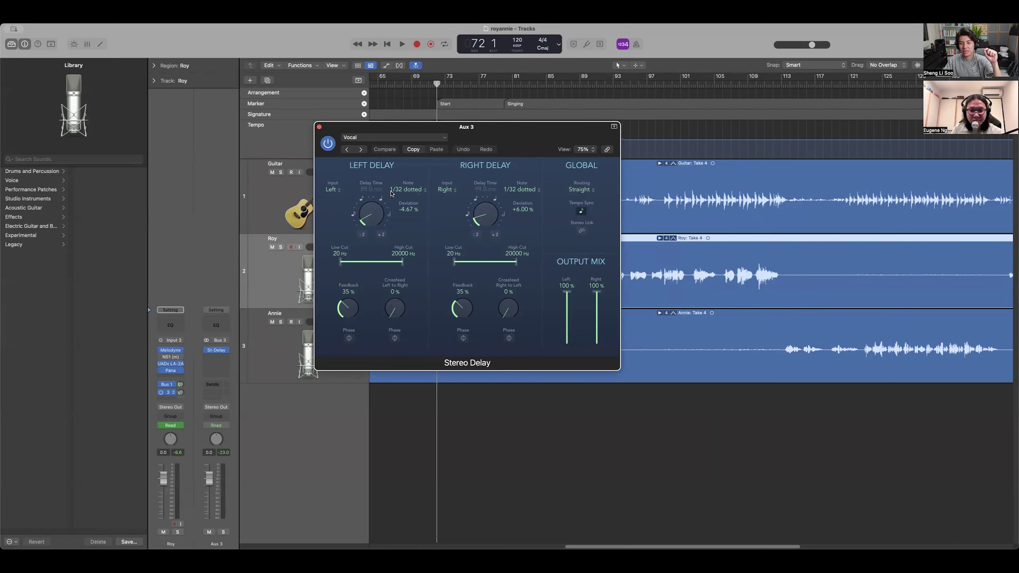
left_click(319, 127)
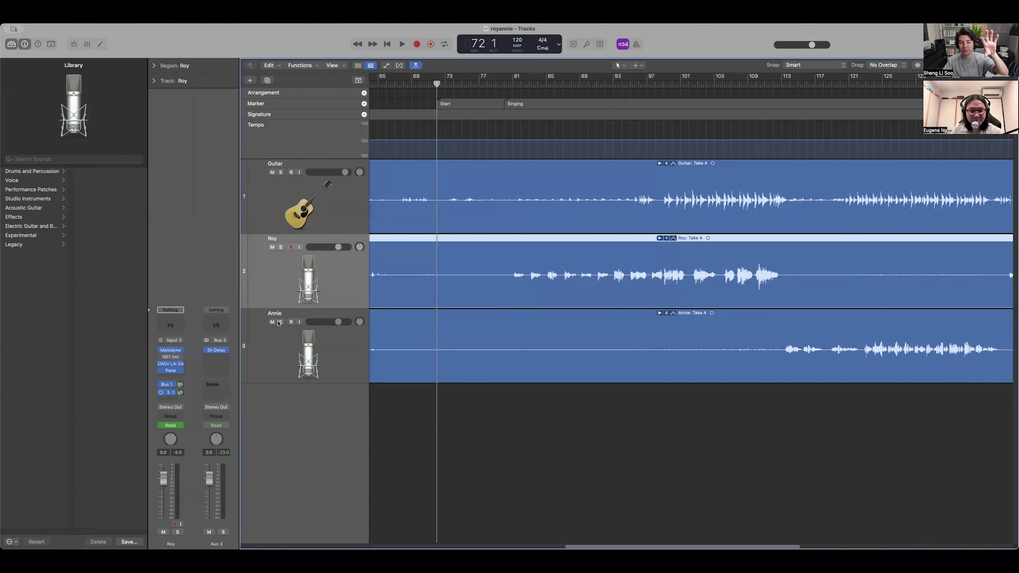
- Compare the channel strips of vocal tracks 3 and 2, and view the CLA MixDown plug-in on the Stereo Out
left_click(279, 348)
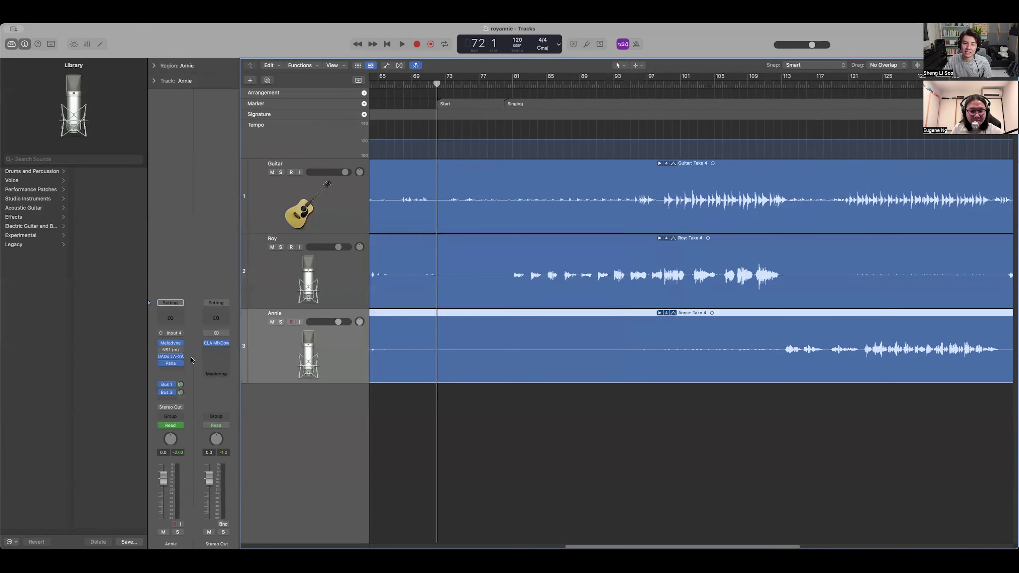
left_click(262, 270)
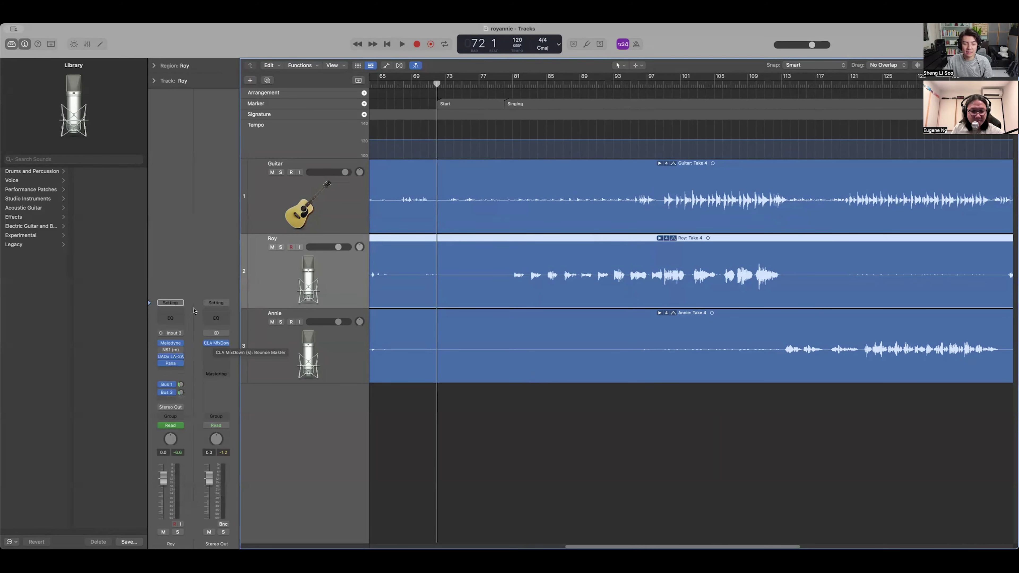
left_click(218, 343)
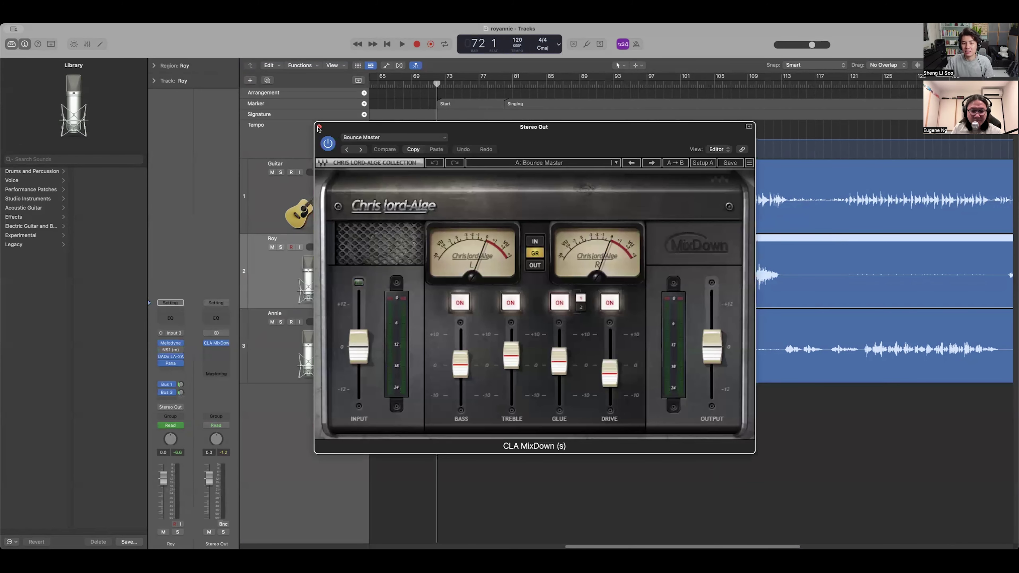
left_click(320, 127)
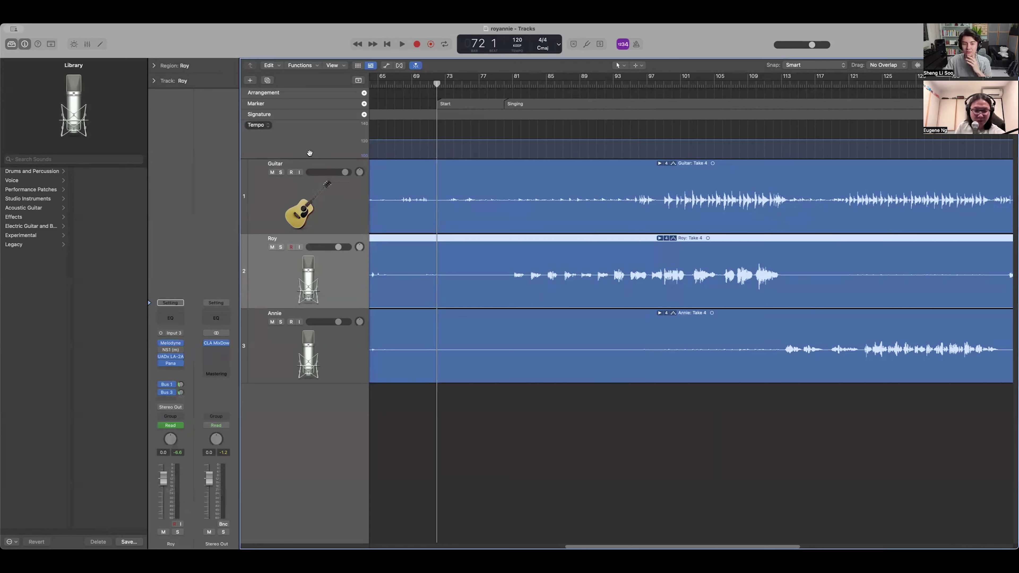
- Review the Guitar channel strip, and examine the Pana plug-in on vocal track 2 before closing it
left_click(273, 199)
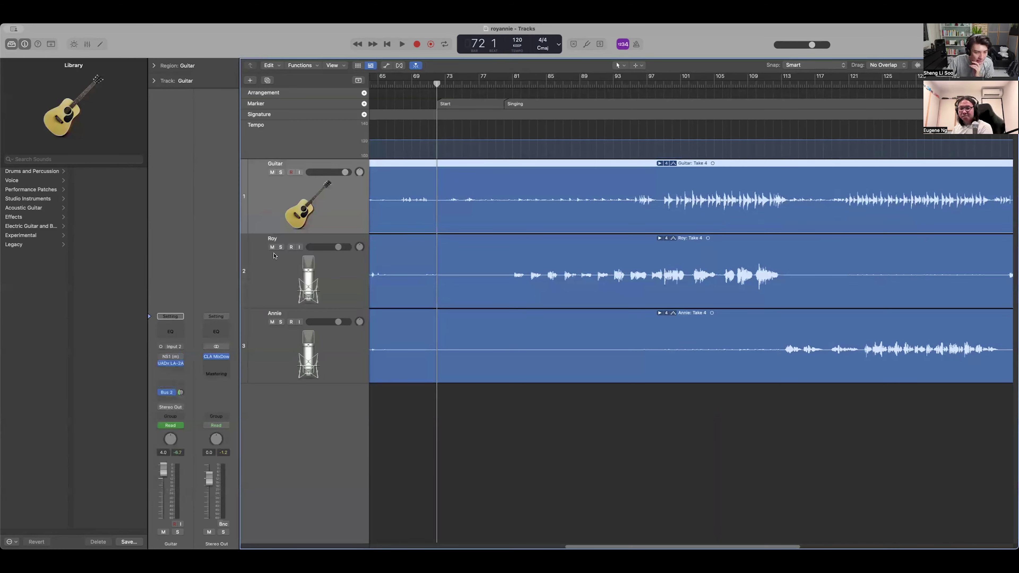
left_click(275, 272)
mouse_move(172, 364)
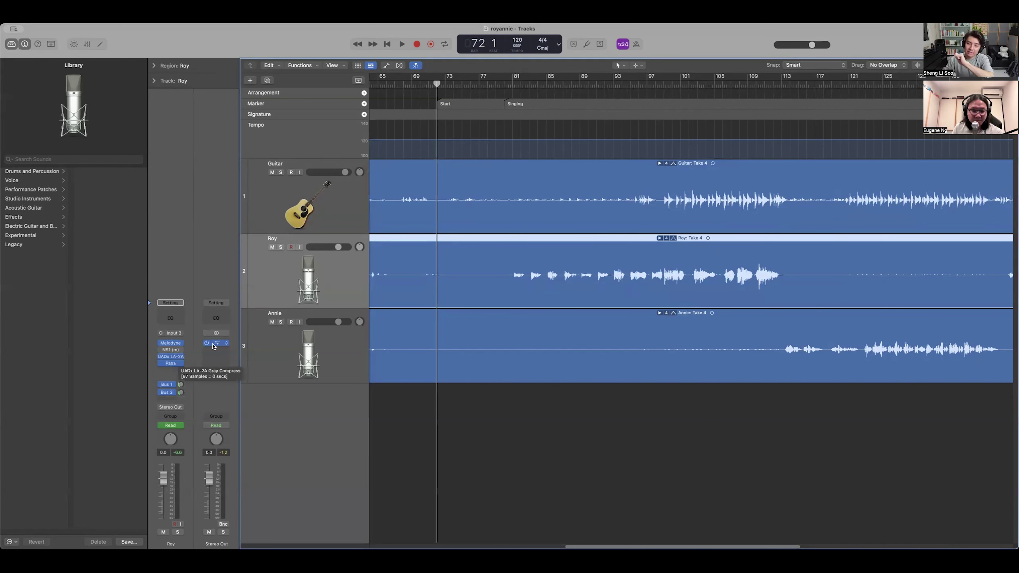
left_click(171, 364)
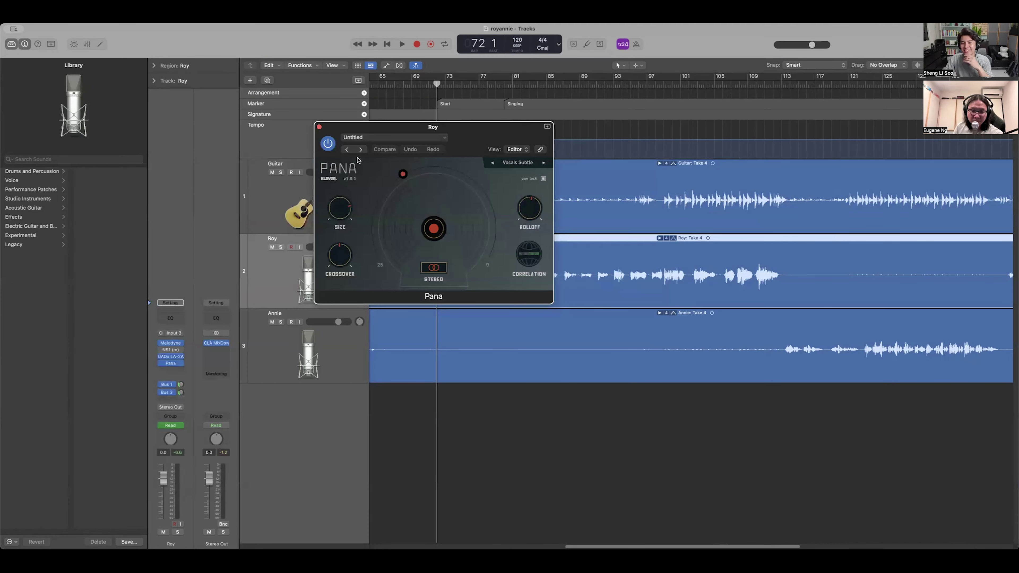
left_click(320, 127)
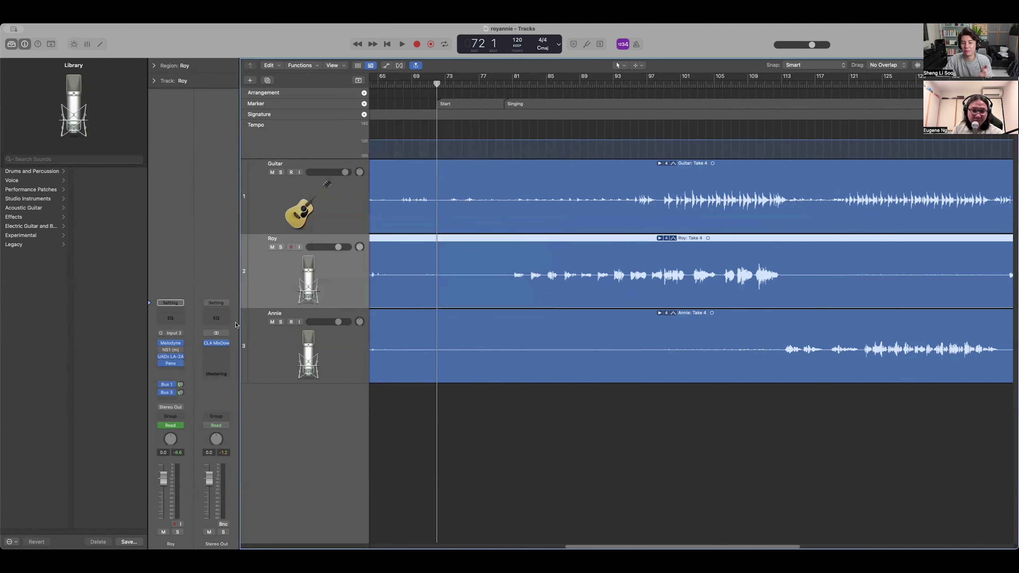
- Select vocal track 3, widen the channel strip area slightly, and place the playhead at bar 77, beat 4
left_click(283, 344)
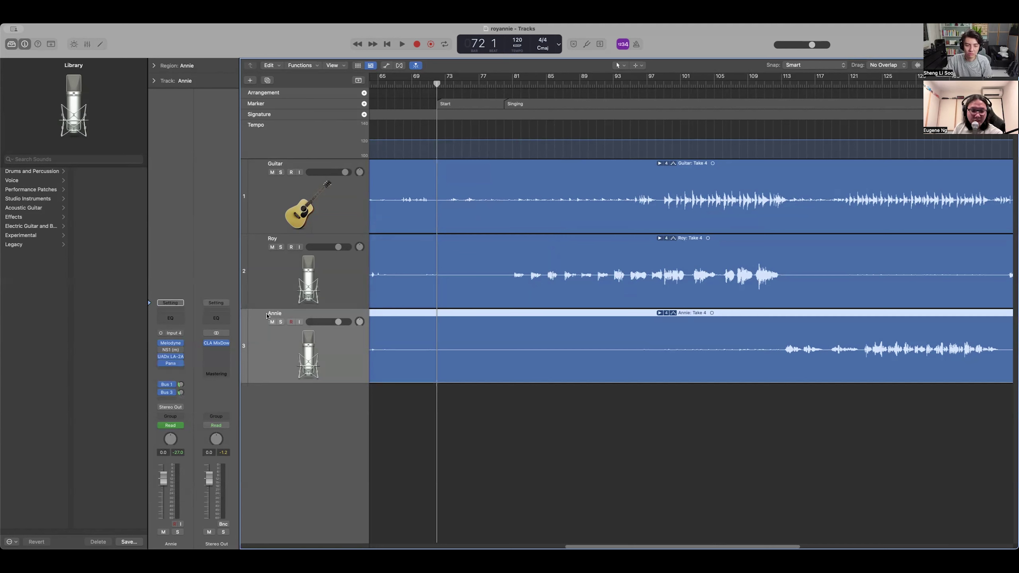
mouse_move(240, 317)
left_mouse_down()
mouse_move(269, 317)
mouse_move(246, 318)
left_mouse_up()
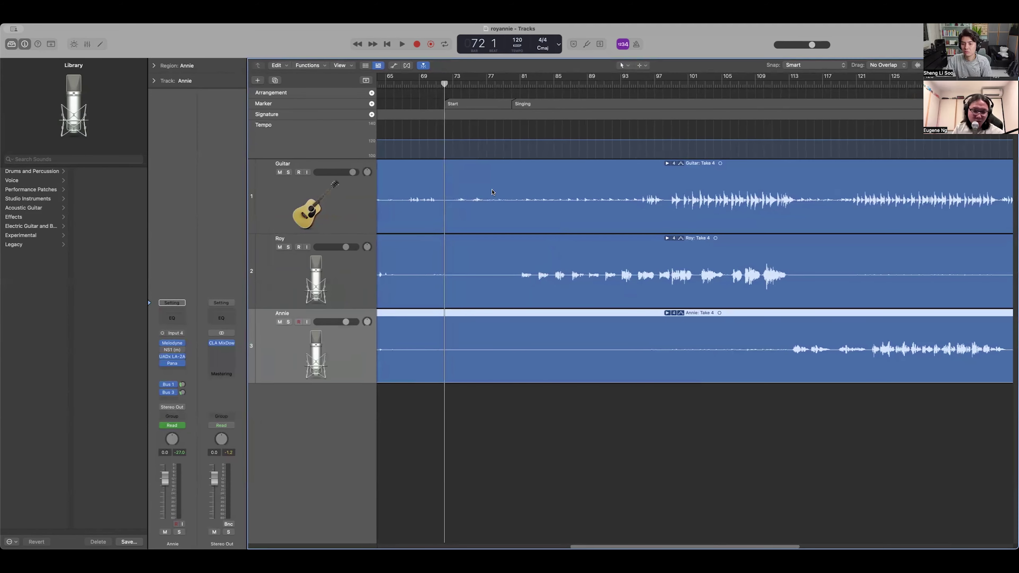
left_click(494, 85)
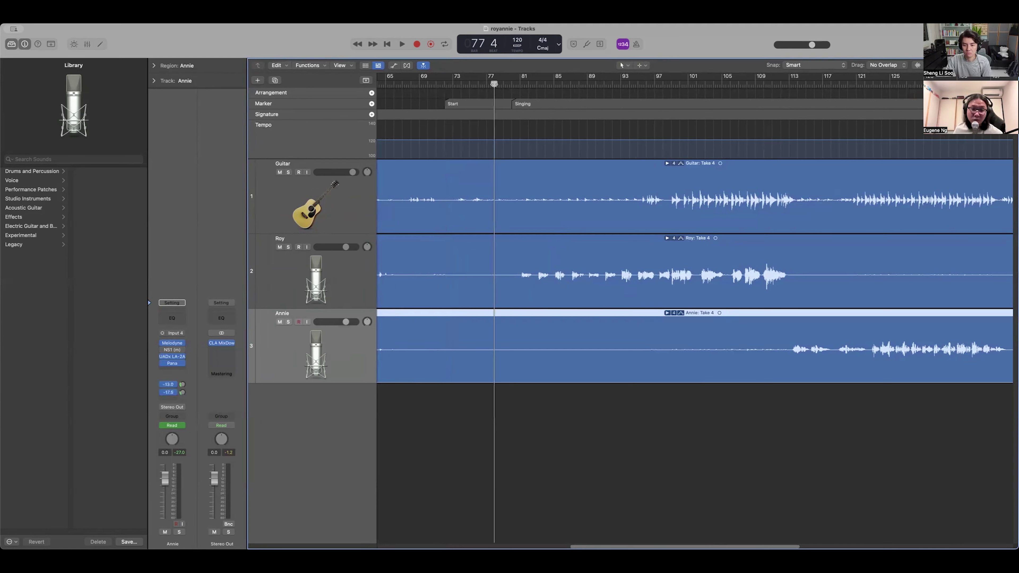
- Play the mix from around bar 93 and lower the master volume during playback
left_click(522, 103)
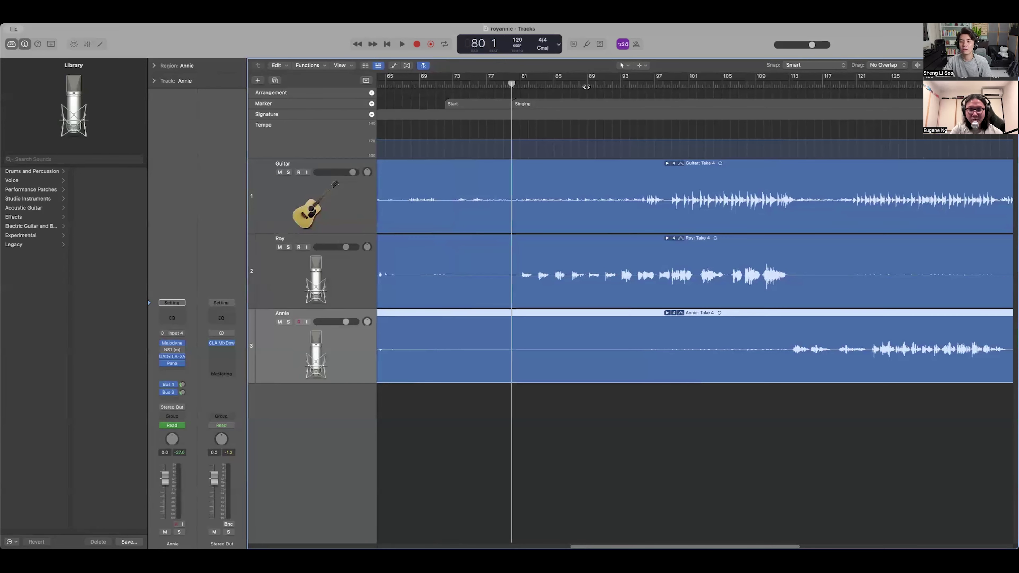
left_click(623, 84)
key("space")
key("space")
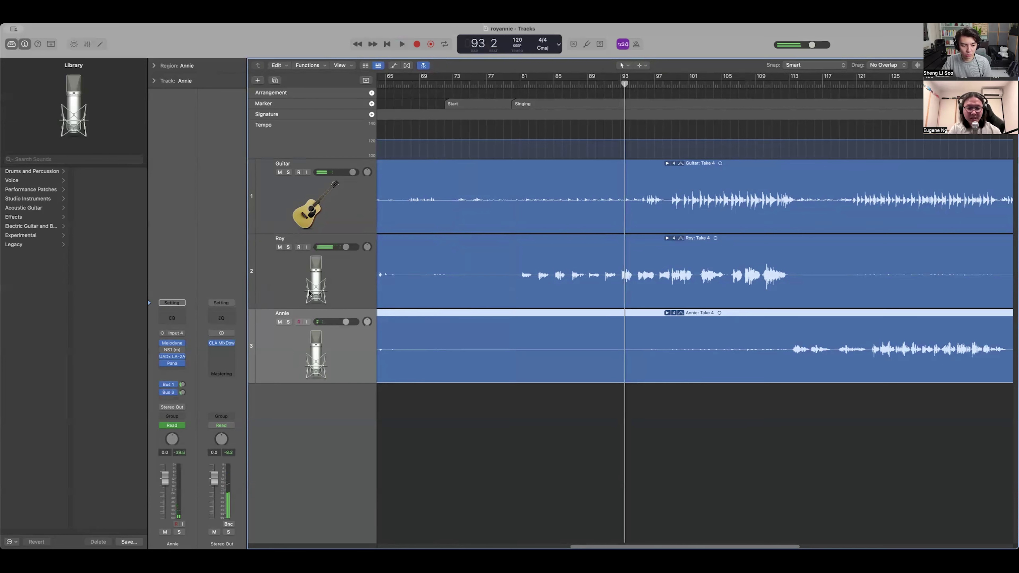
left_click_drag(815, 46, 793, 50)
key("space")
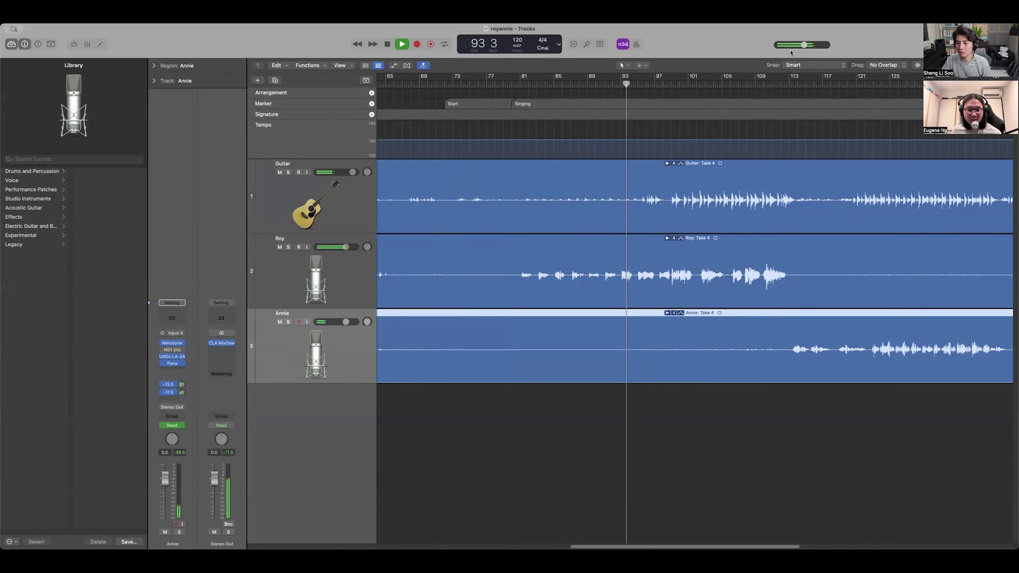
key("space")
- Select vocal track 2 and listen to a short passage starting around bar 90
left_click(620, 84)
left_click(282, 273)
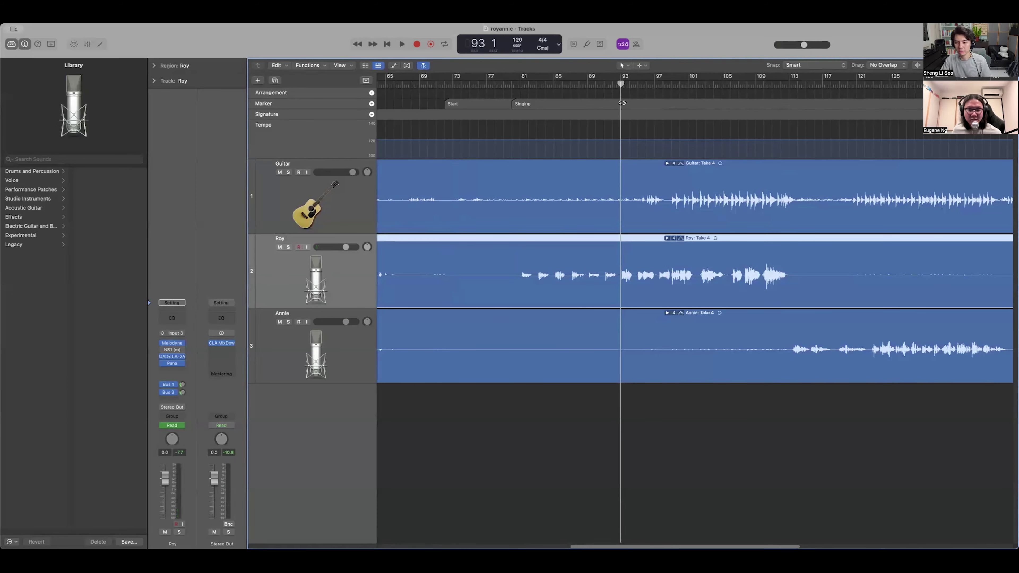
left_click(600, 85)
key("space")
key("space")
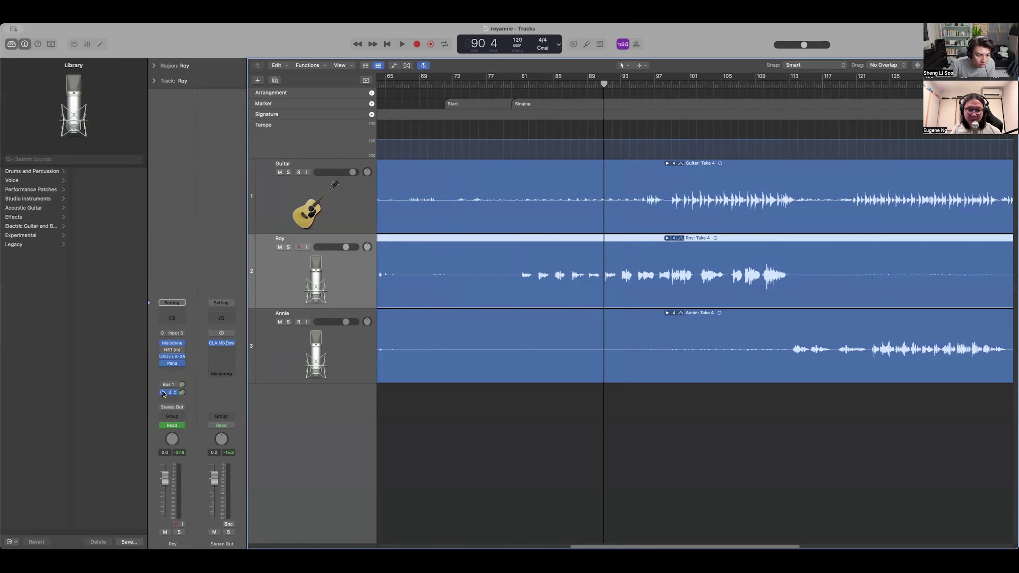
- Mute the Aux 1, Aux 2 and Aux 3 channels in the mixer, and listen to the dry mix from bar 90
left_click(163, 393)
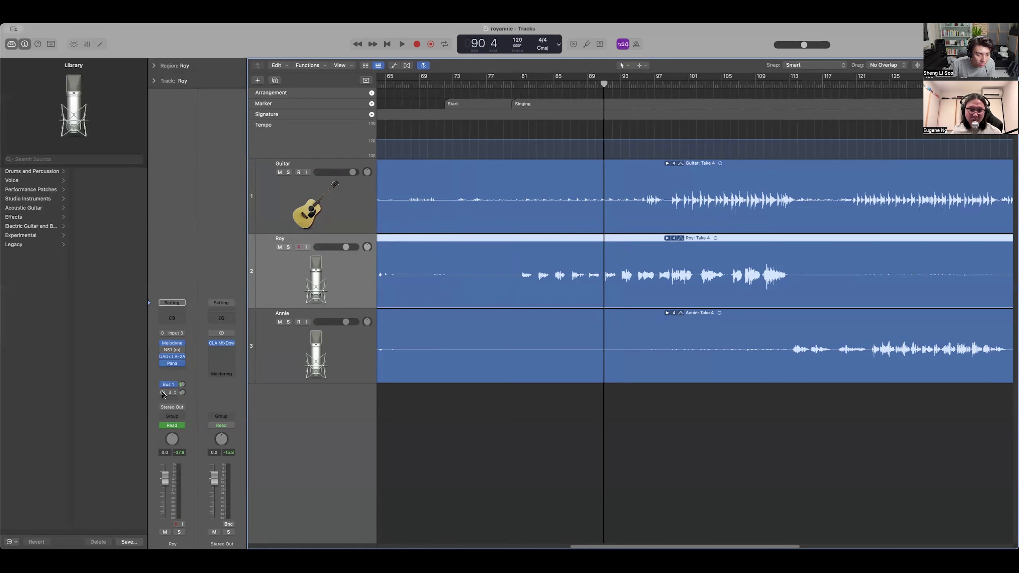
key("x")
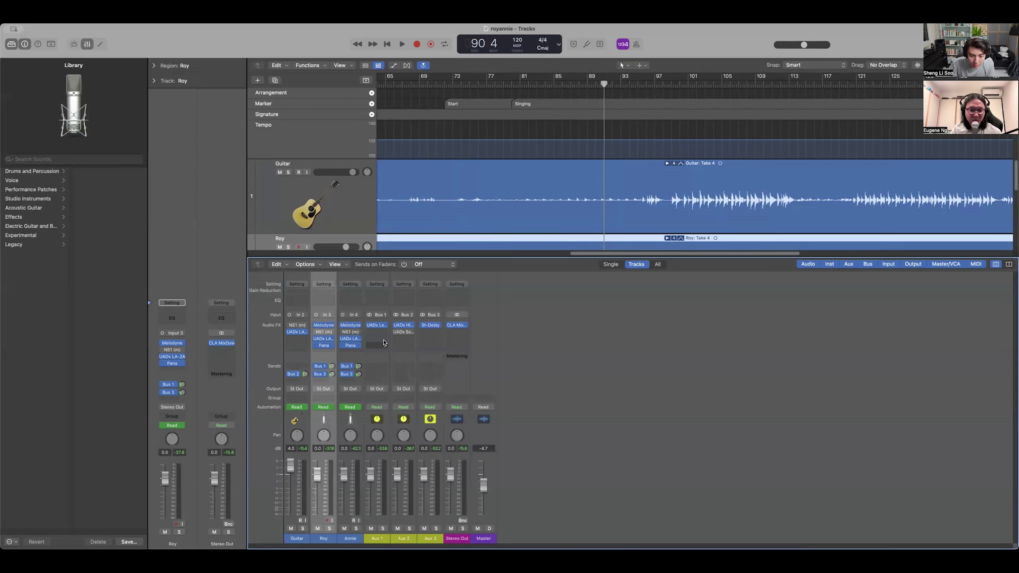
left_click(371, 528)
left_click(398, 528)
left_click(425, 529)
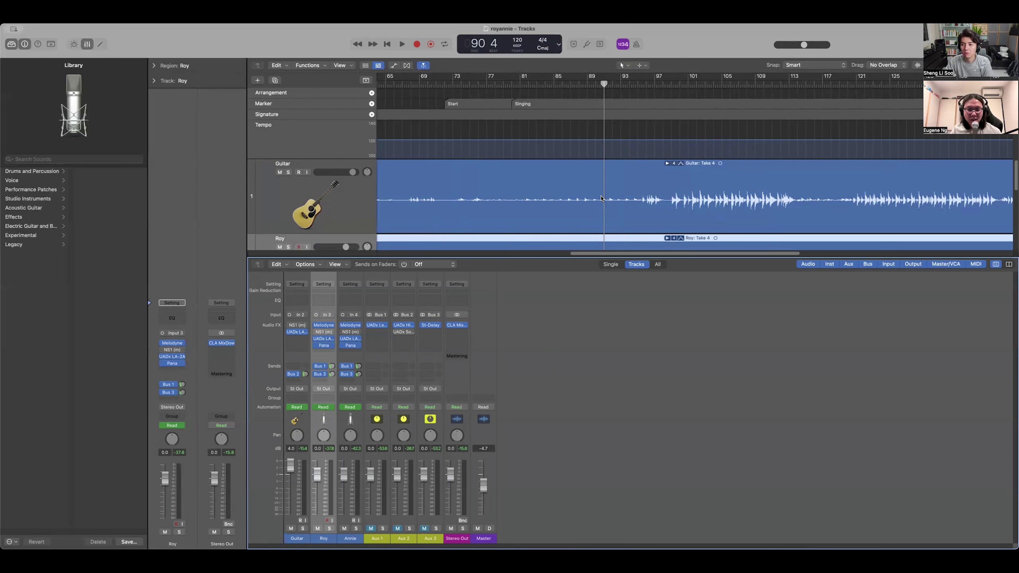
key("x")
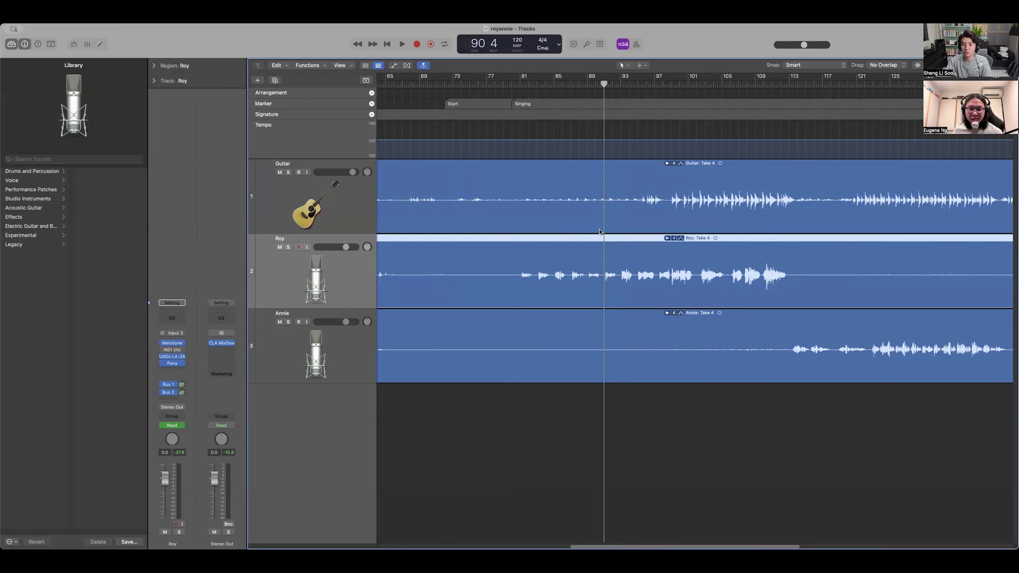
key("space")
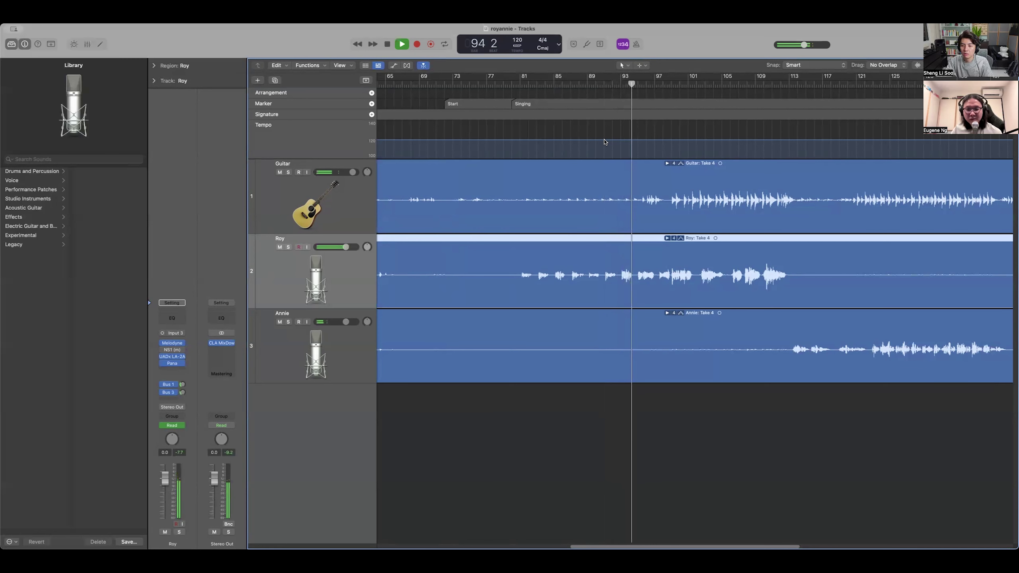
key("space")
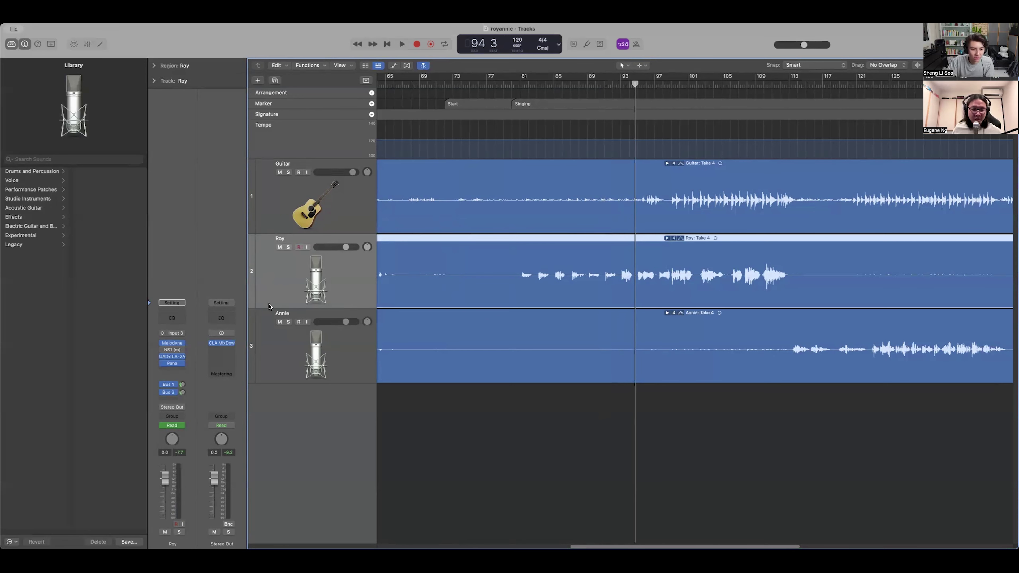
- Insert the stereo FabFilter Pro-Q 3 equalizer in the empty effect slot after Pana on vocal track 2
left_click(174, 369)
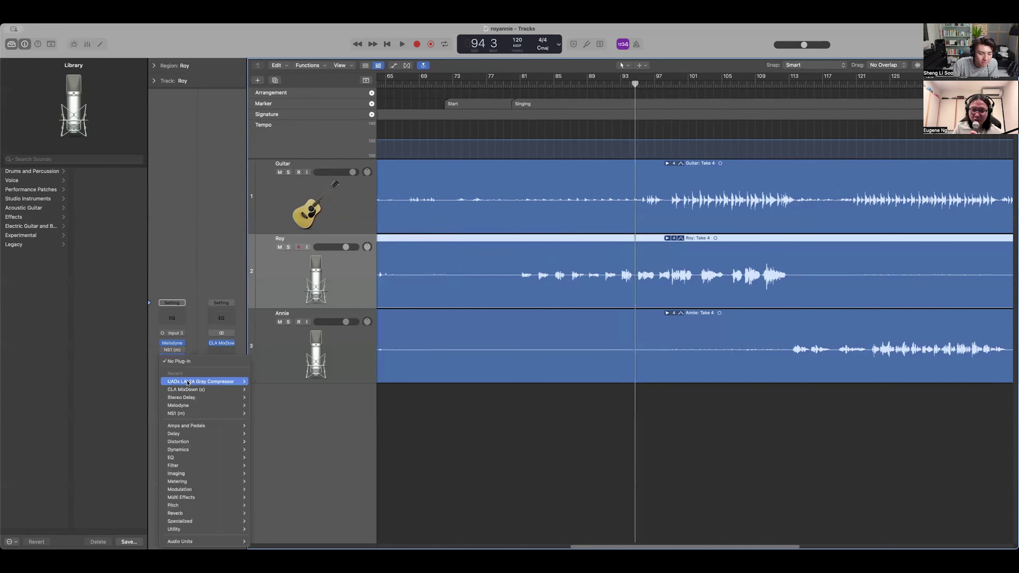
mouse_move(202, 542)
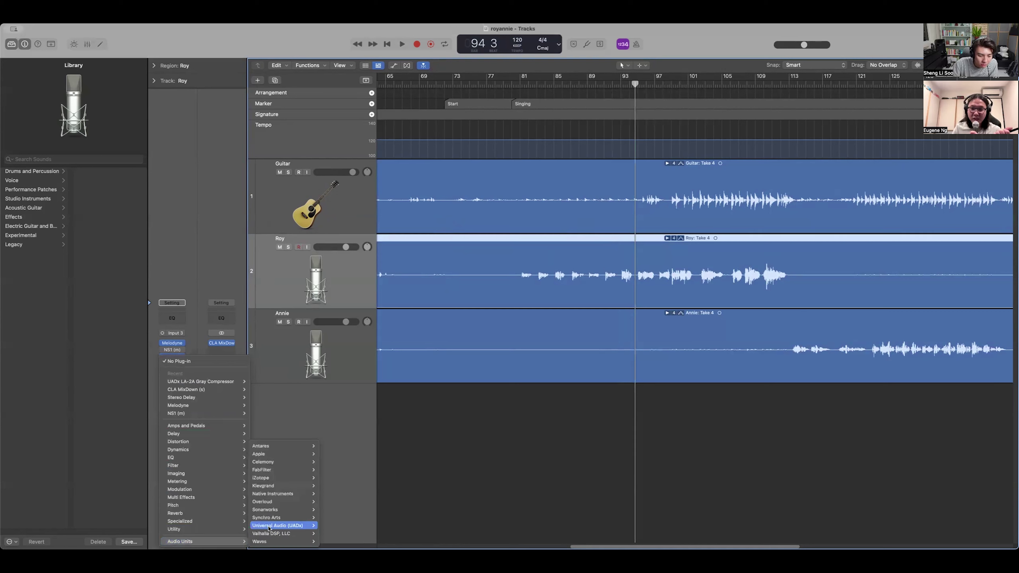
mouse_move(276, 456)
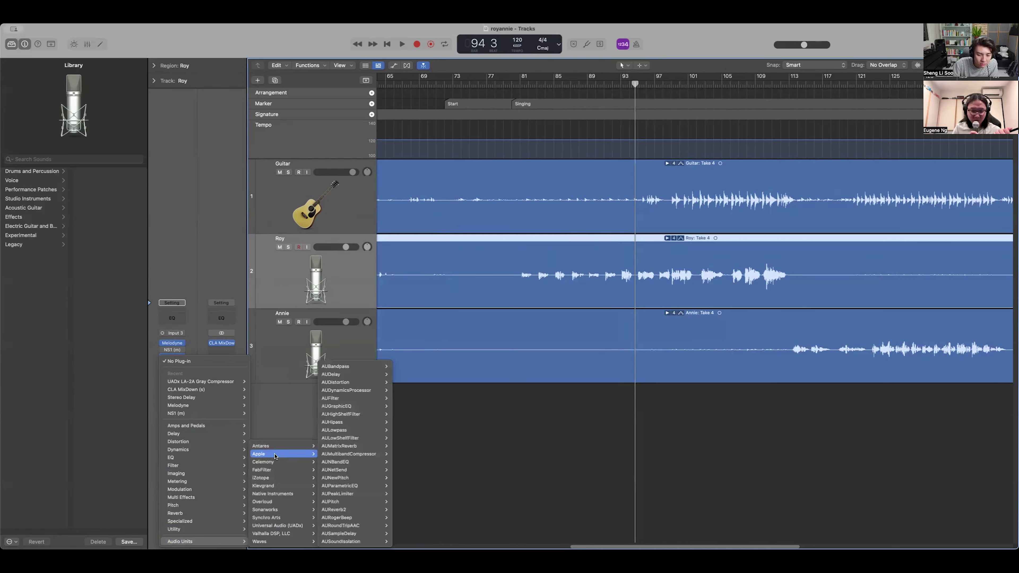
mouse_move(277, 541)
mouse_move(333, 479)
mouse_move(339, 502)
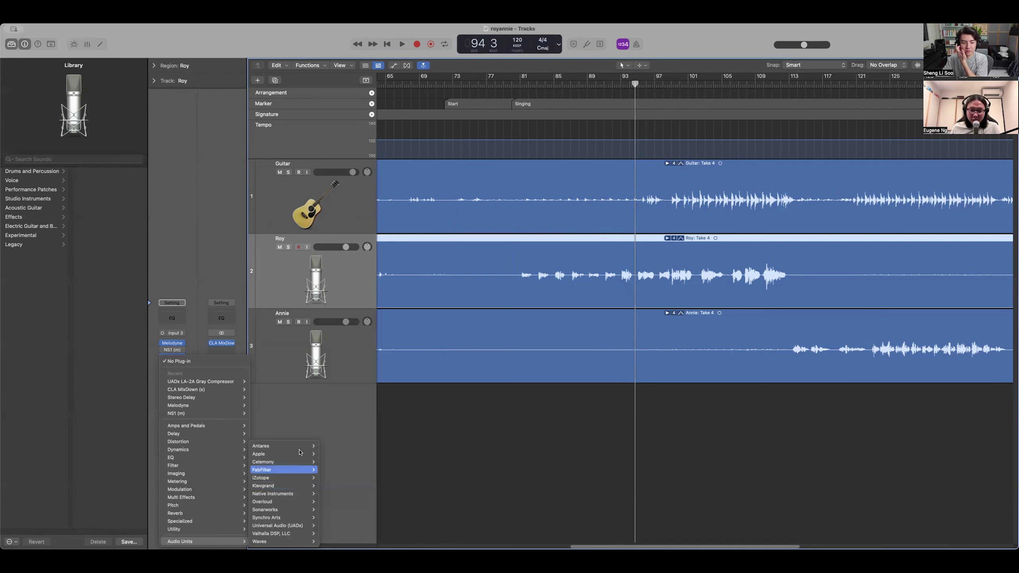
mouse_move(309, 509)
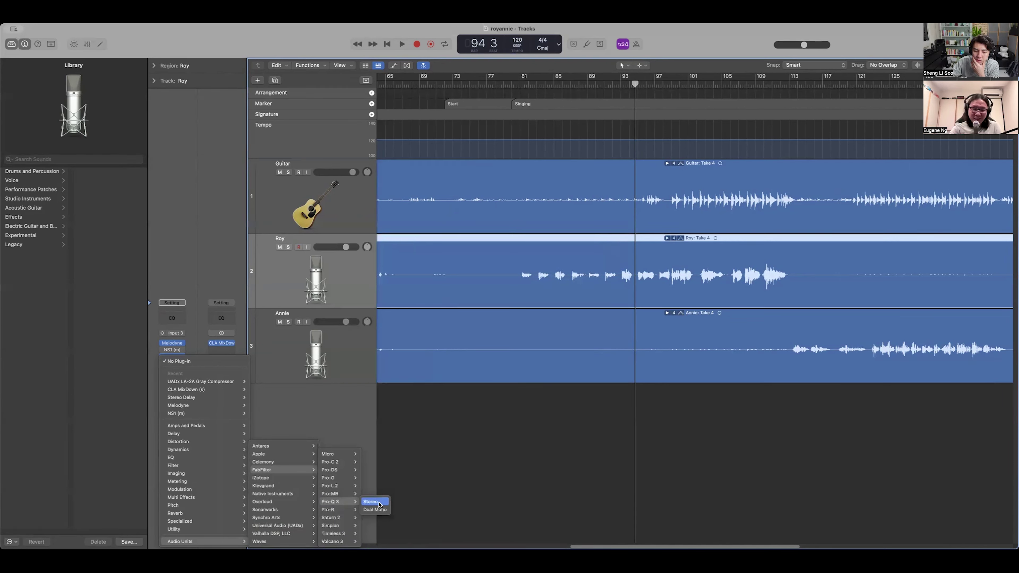
left_click(379, 503)
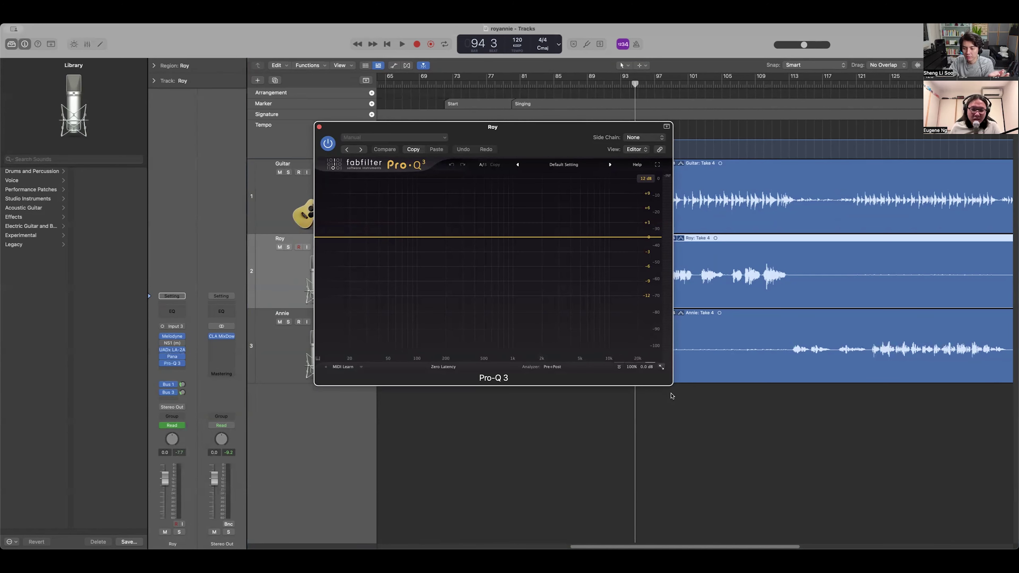
- Enlarge the Pro-Q 3 window and play vocal track 2 briefly to check its spectrum display
left_click_drag(672, 413, 672, 415)
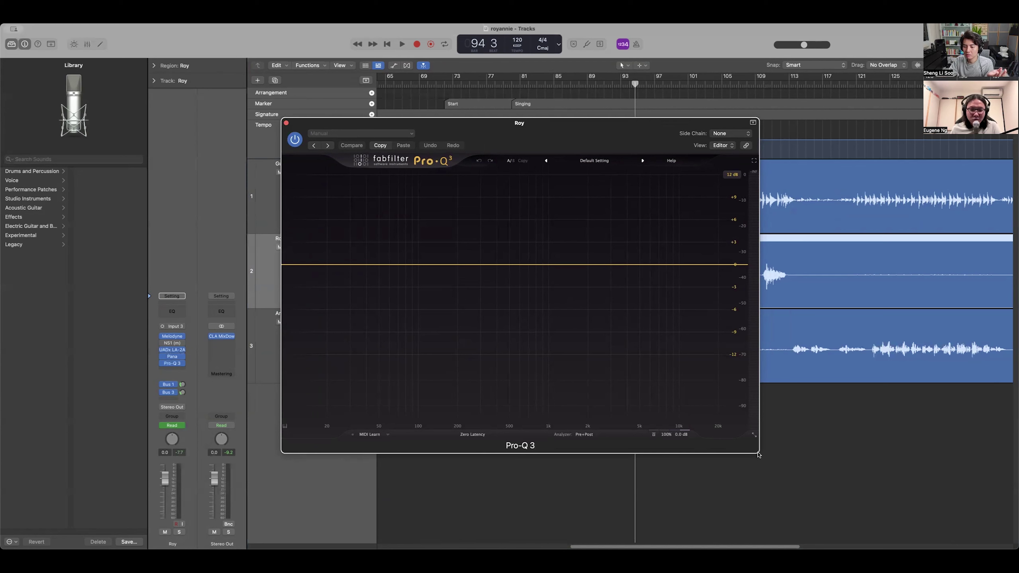
key("space")
key("space")
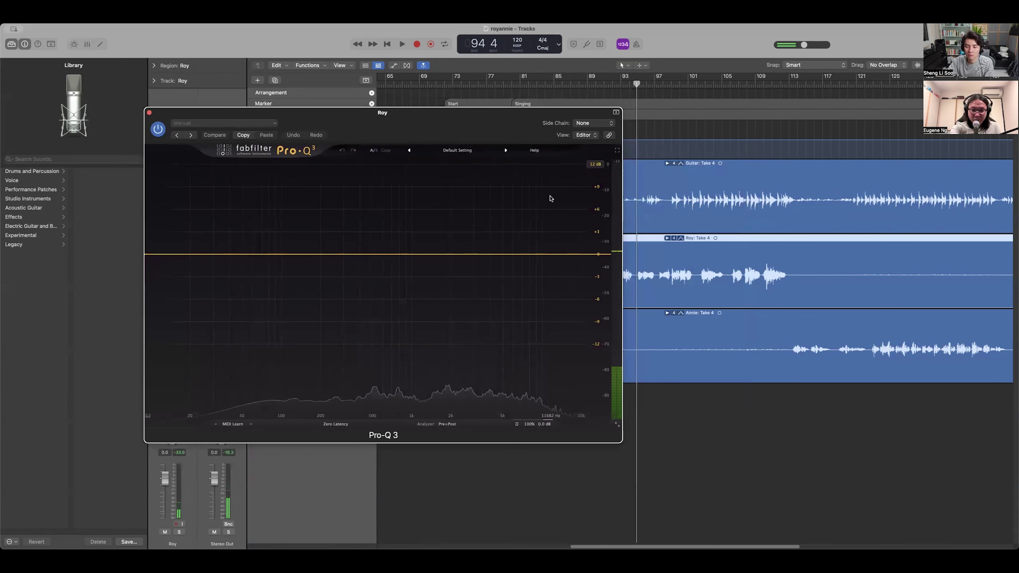
- Enlarge the Pro-Q 3 window further and reposition it over the arrangement
mouse_move(439, 425)
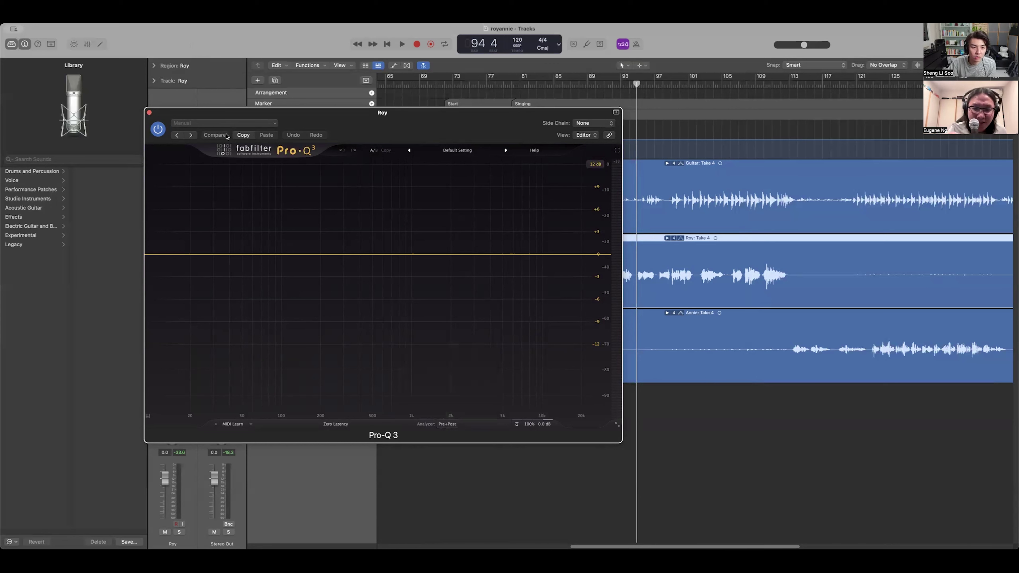
left_click(577, 135)
left_click(577, 125)
left_click(583, 123)
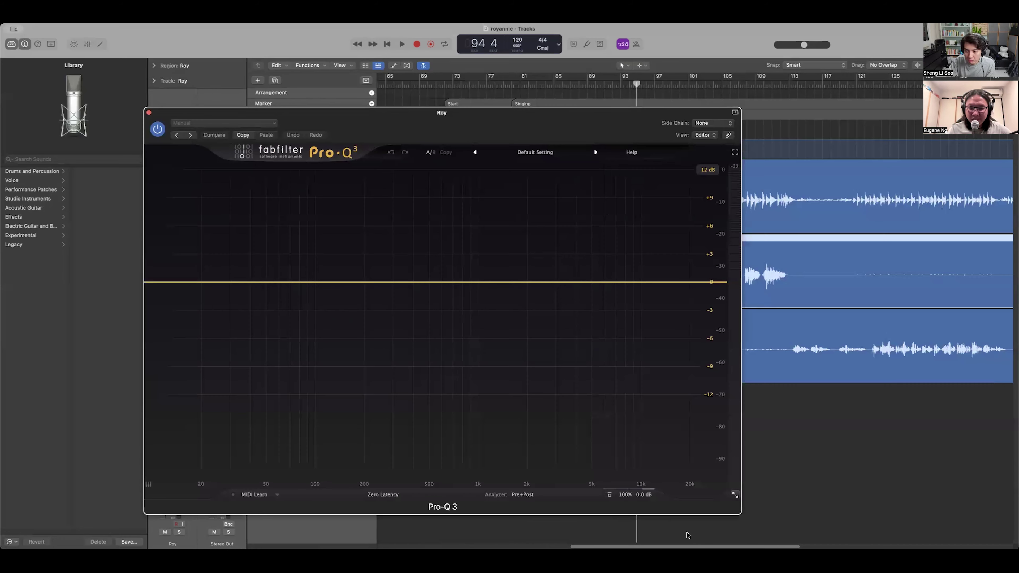
left_click_drag(674, 506, 636, 420)
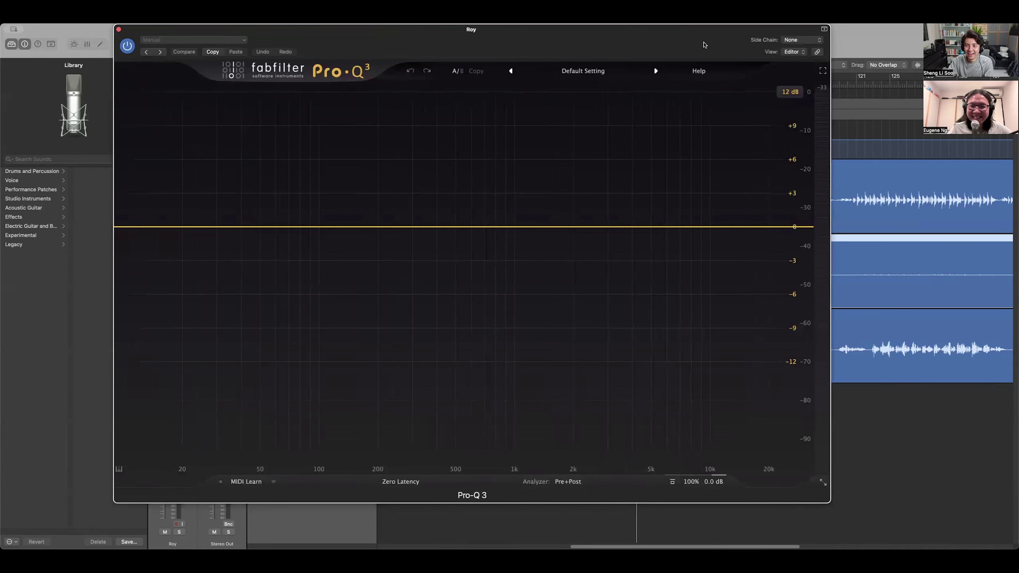
left_click_drag(705, 39, 722, 63)
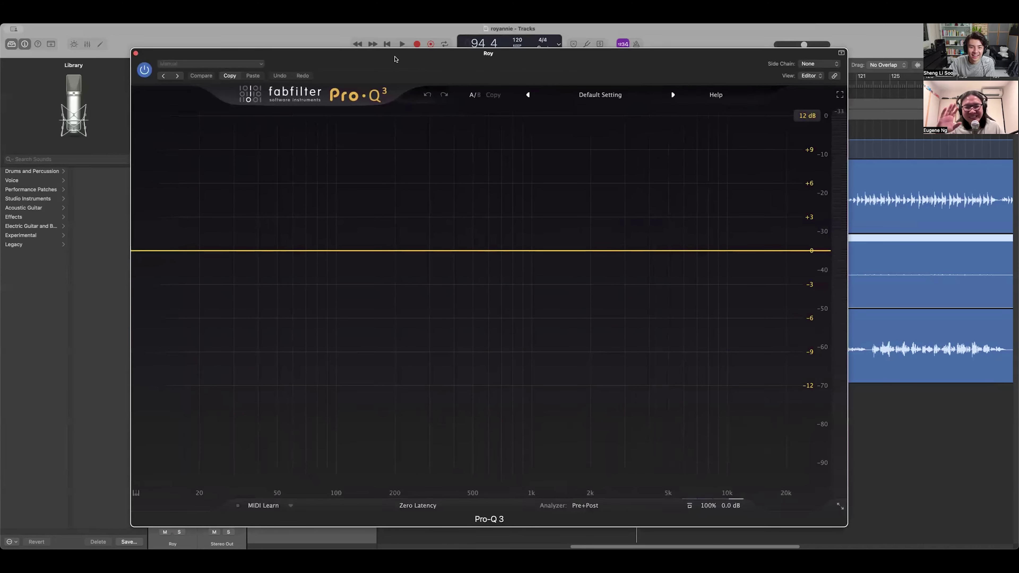
left_click_drag(397, 60, 401, 54)
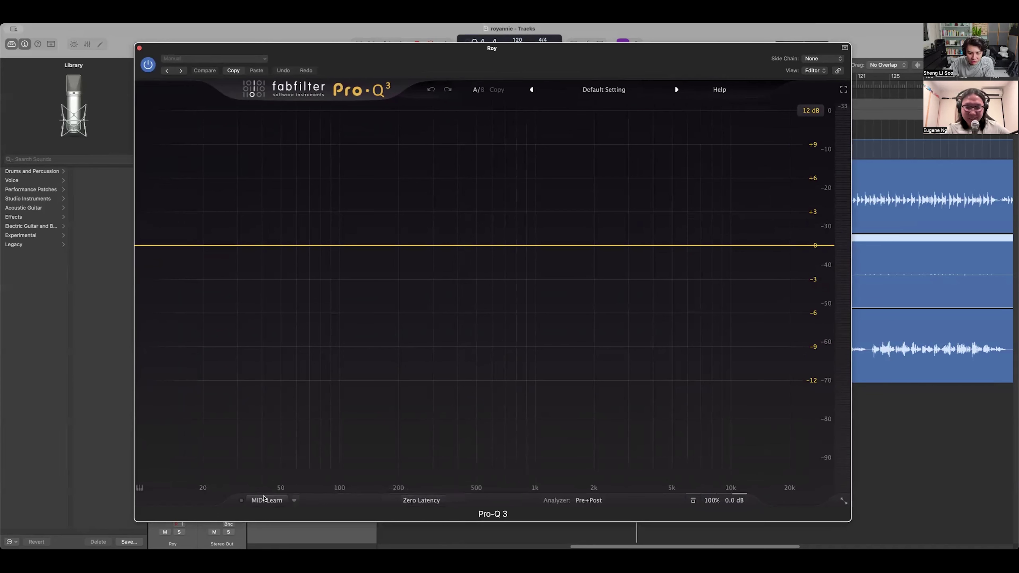
- Set the Pro-Q 3 analyzer speed to Slow and go through its resolution and other display options
left_click(565, 503)
left_click(589, 501)
left_click(532, 483)
left_click(557, 485)
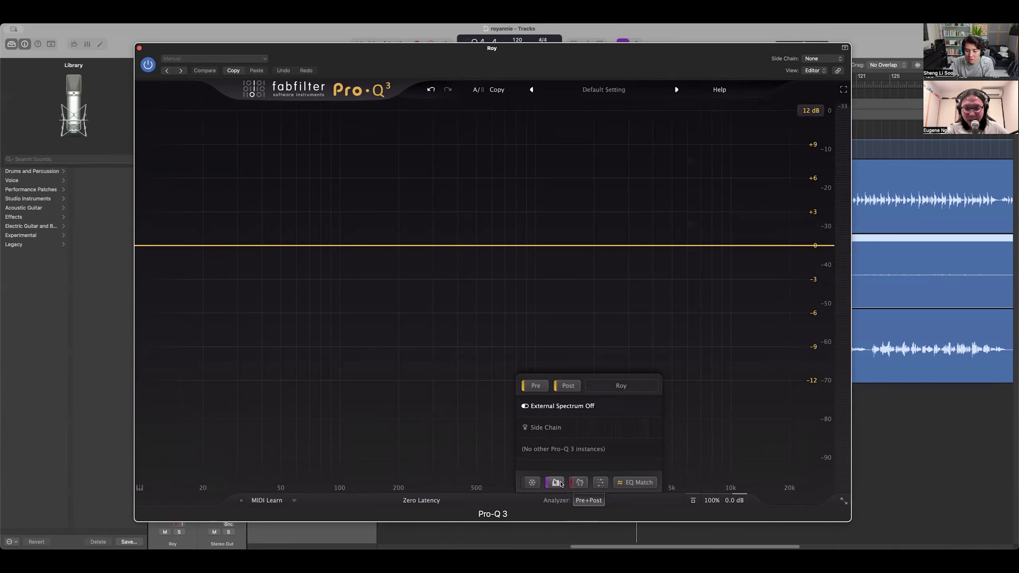
mouse_move(603, 487)
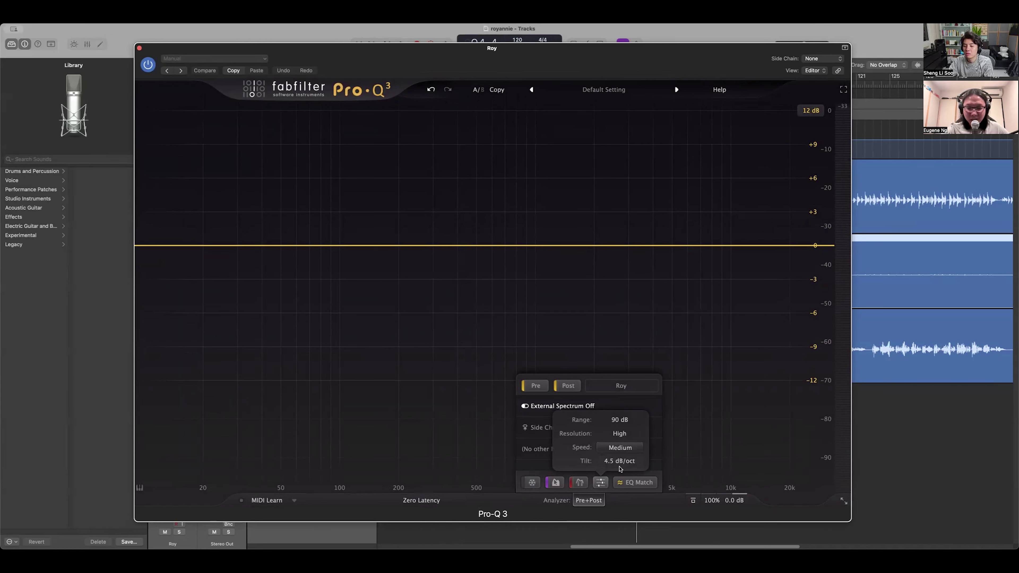
left_click(608, 448)
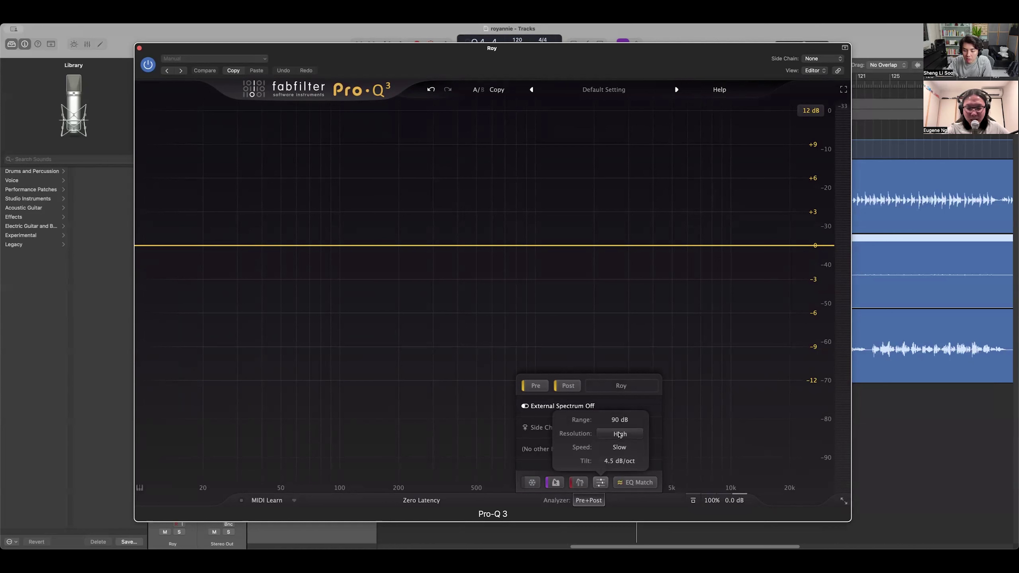
left_click(616, 436)
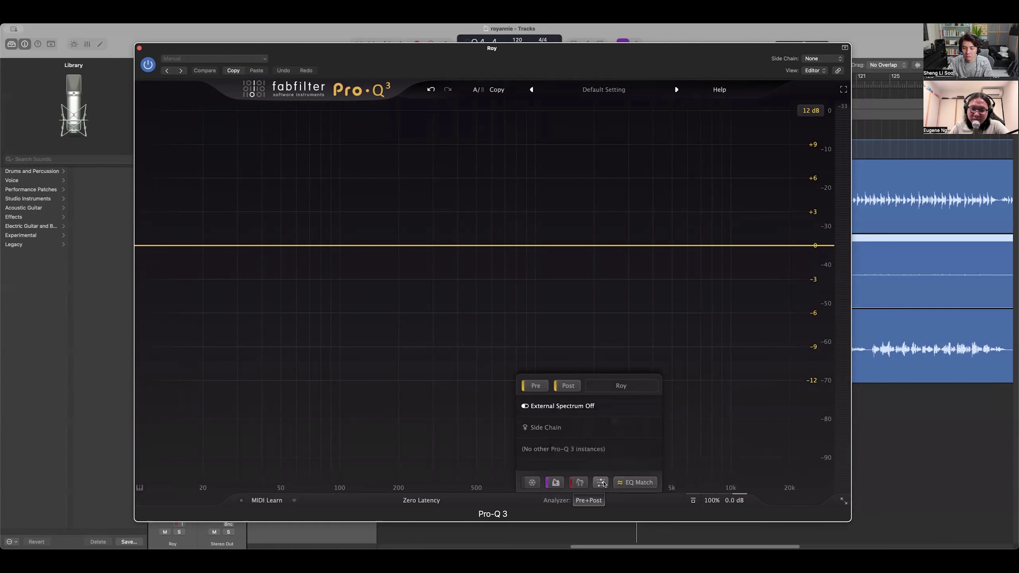
left_click(589, 501)
- Play vocal track 2 from bar 94 and examine its low-mid peaks around 350 Hz in the Pro-Q 3 spectrum
left_click_drag(738, 79, 702, 324)
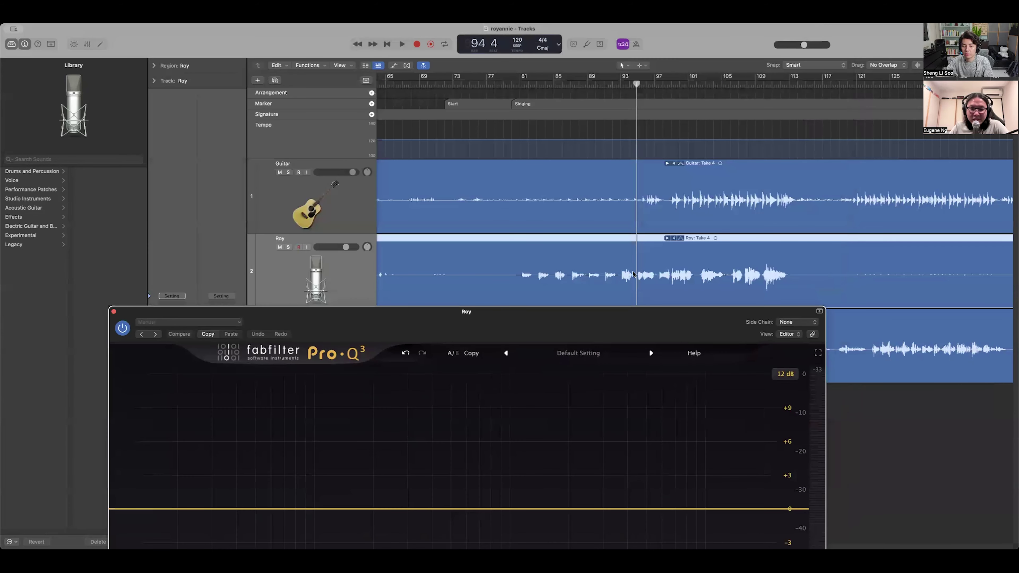
key("space")
left_click_drag(639, 310, 674, 57)
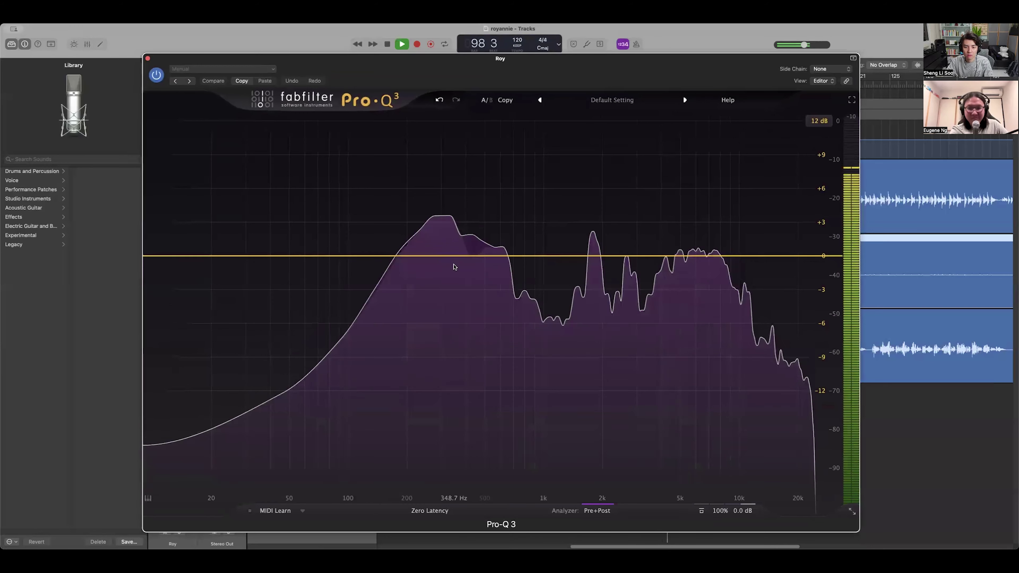
left_click_drag(453, 265, 452, 213)
key("space")
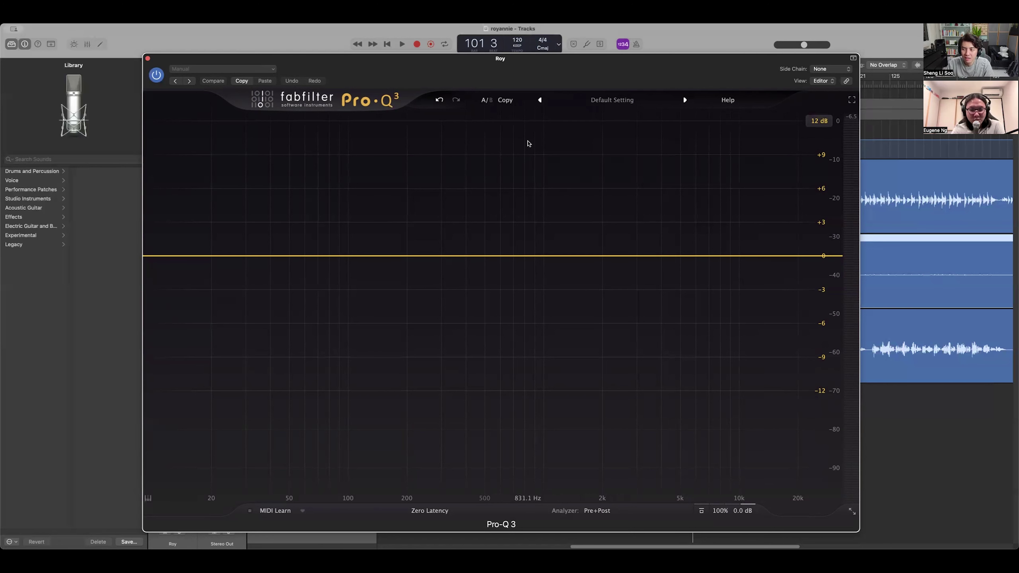
- Play the vocal again and add a bell band on the spectrum peak at about 301 Hz, with +4.9 dB gain and Q 1
left_click_drag(537, 62, 495, 75)
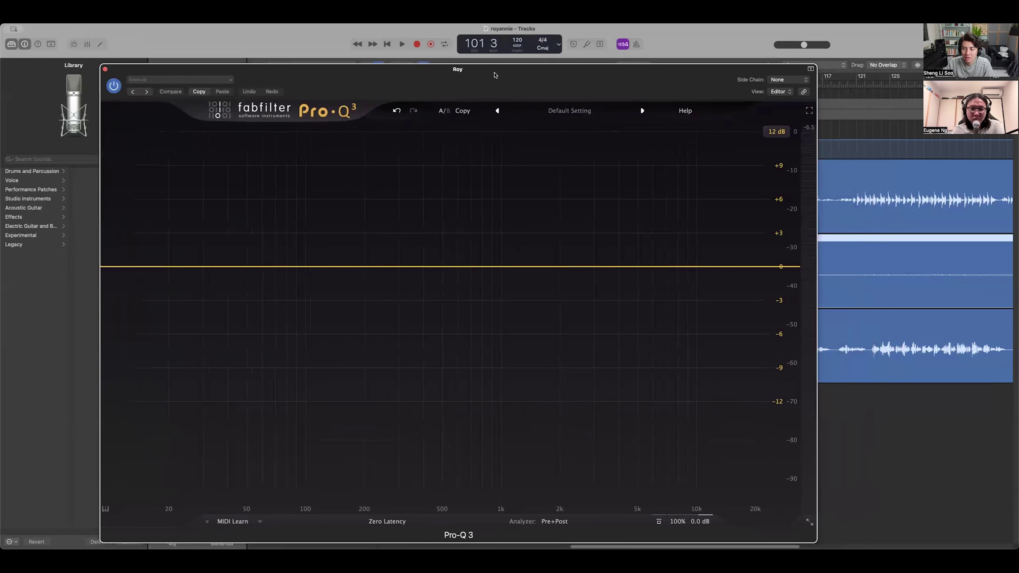
key("space")
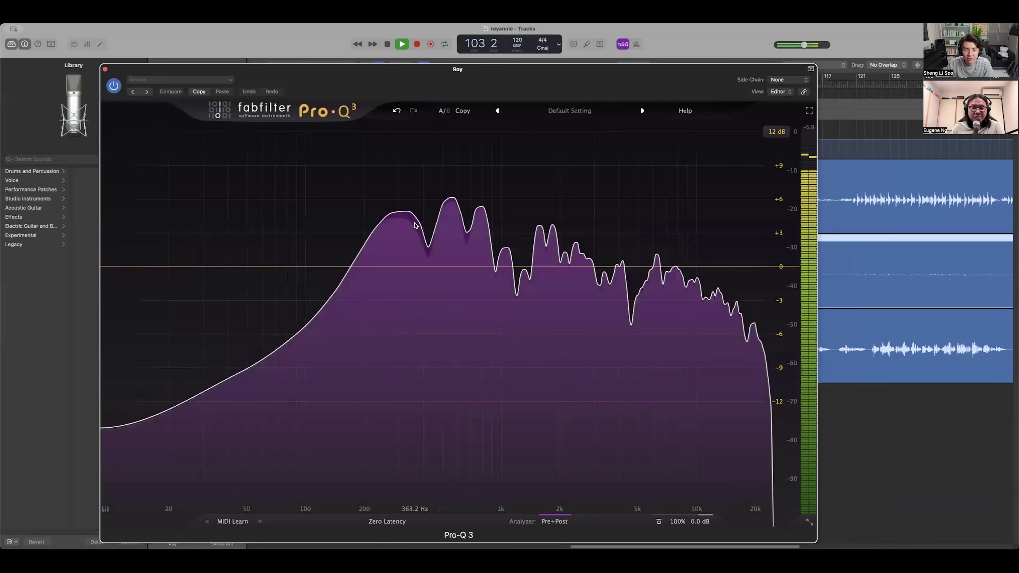
key("space")
left_click(399, 213)
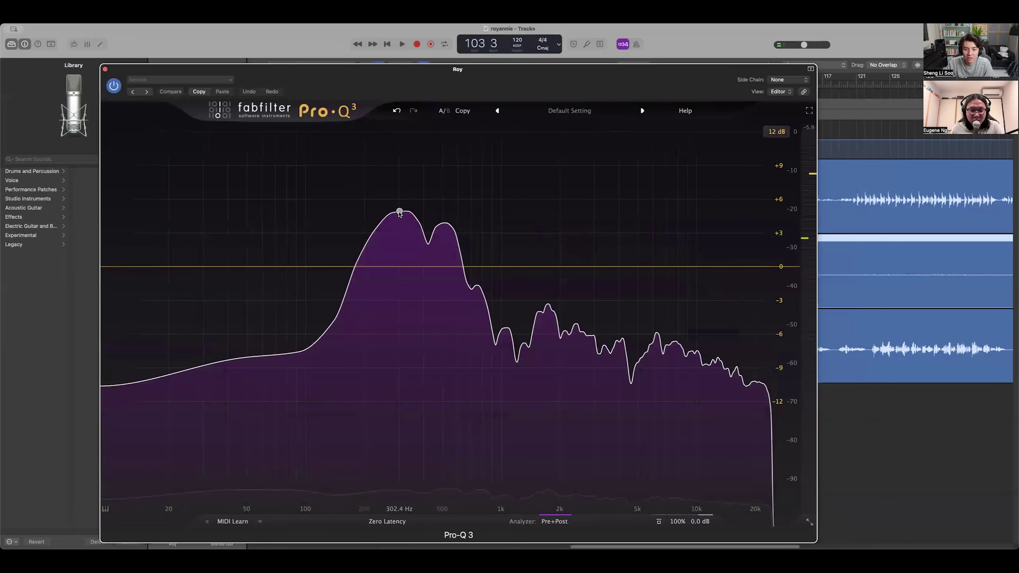
double_click(400, 213)
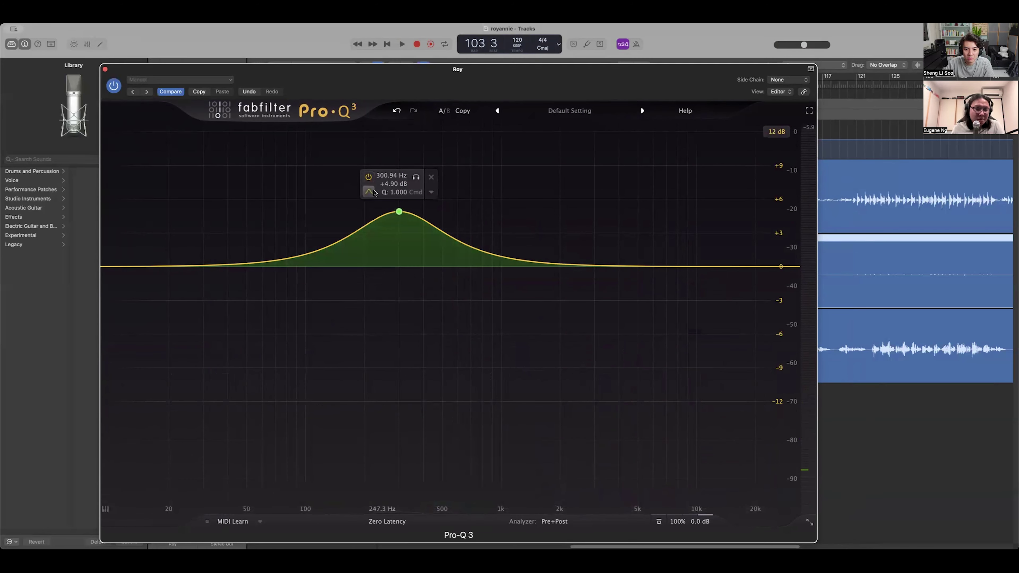
- Turn the 301 Hz bell band into a wide cut with -5.83 dB gain and a Q of 0.424
left_click(431, 194)
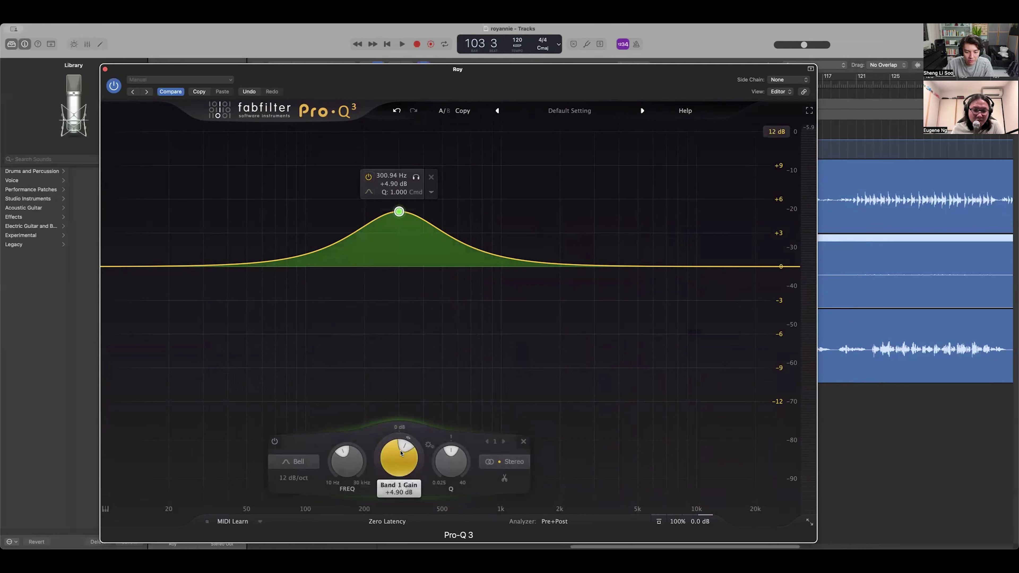
scroll(381, 473, "down", 4)
scroll(381, 474, "down", 8)
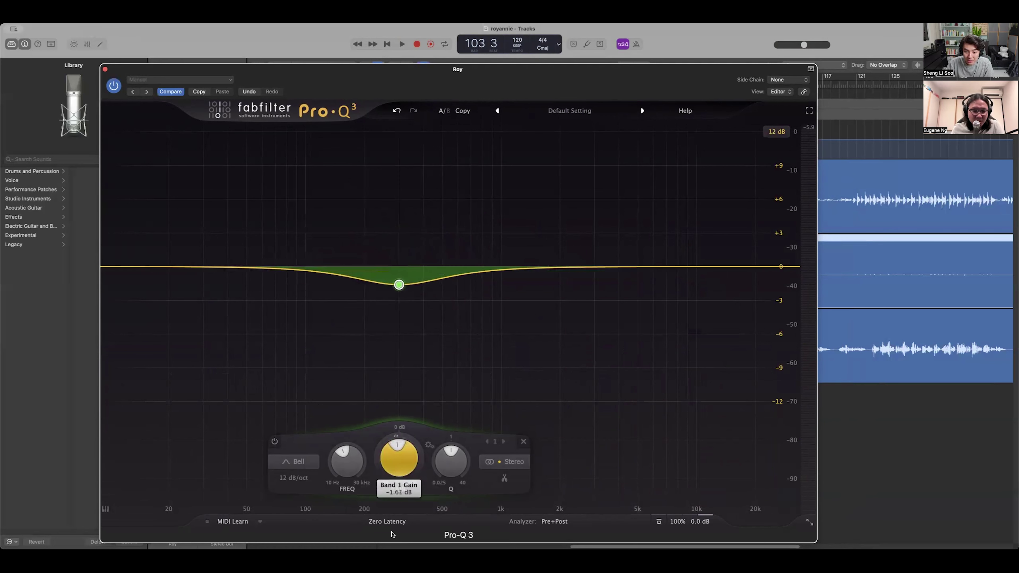
scroll(390, 484, "up", 3)
scroll(390, 485, "down", 11)
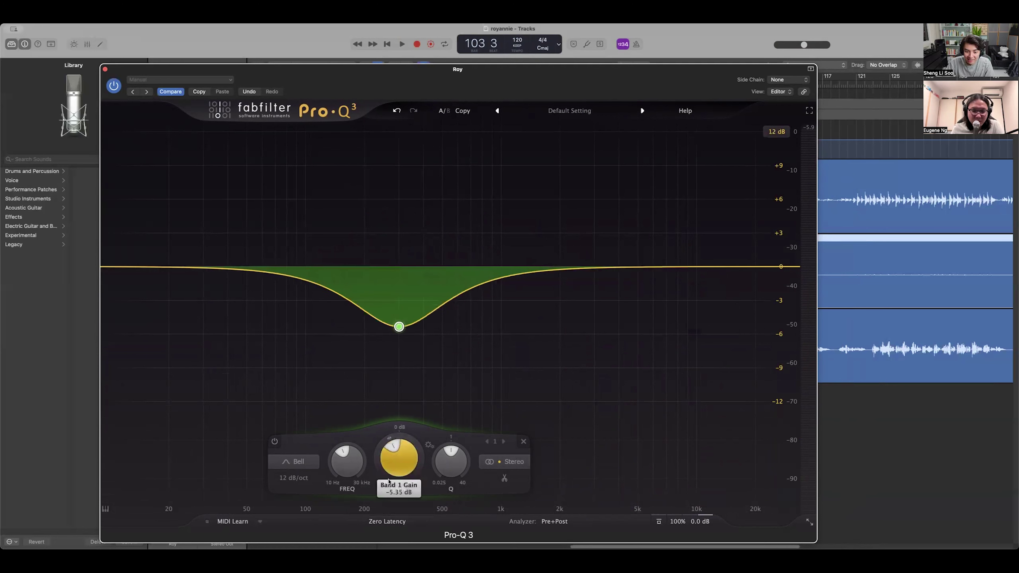
scroll(390, 485, "down", 1)
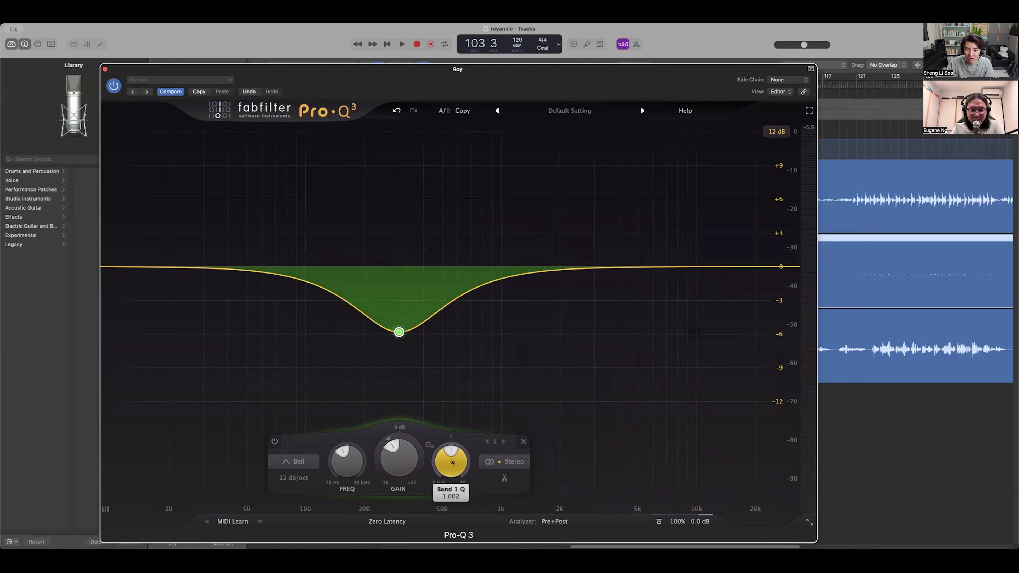
left_click_drag(451, 461, 455, 483)
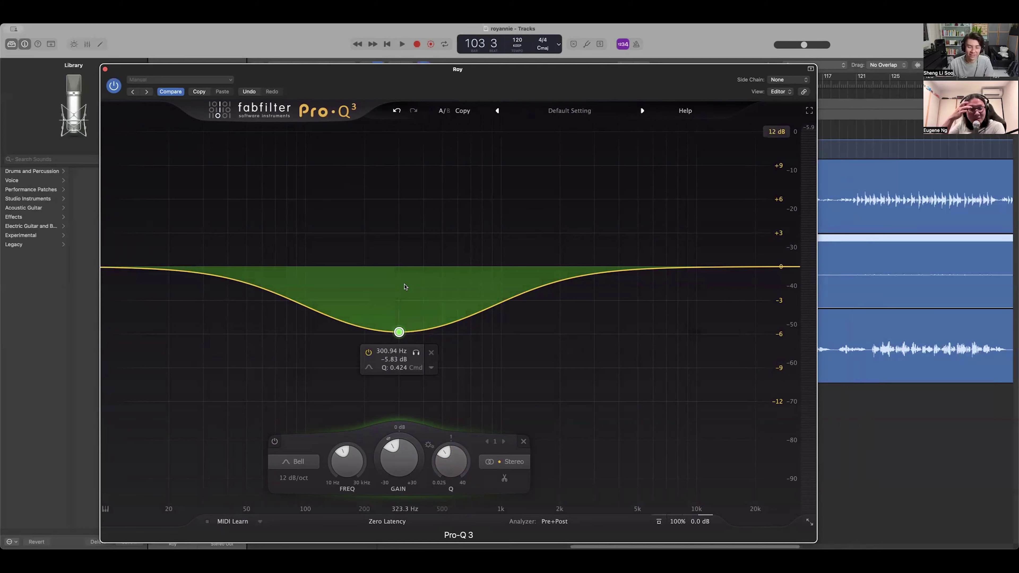
- Move the playhead to bar 93 and play the vocal through the low-mid cut
left_click_drag(603, 69, 649, 311)
left_click(613, 81)
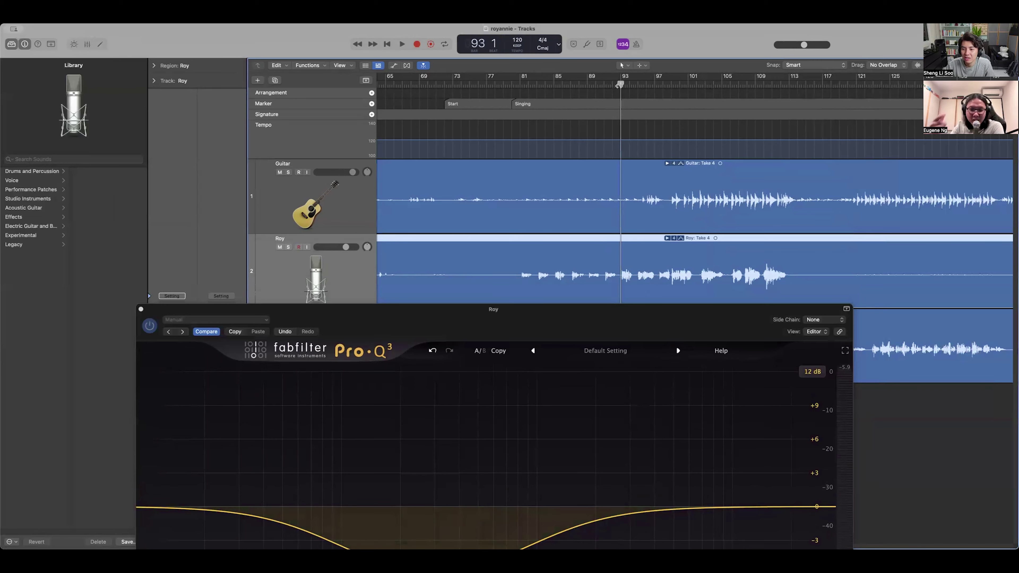
left_click_drag(621, 311, 641, 60)
key("space")
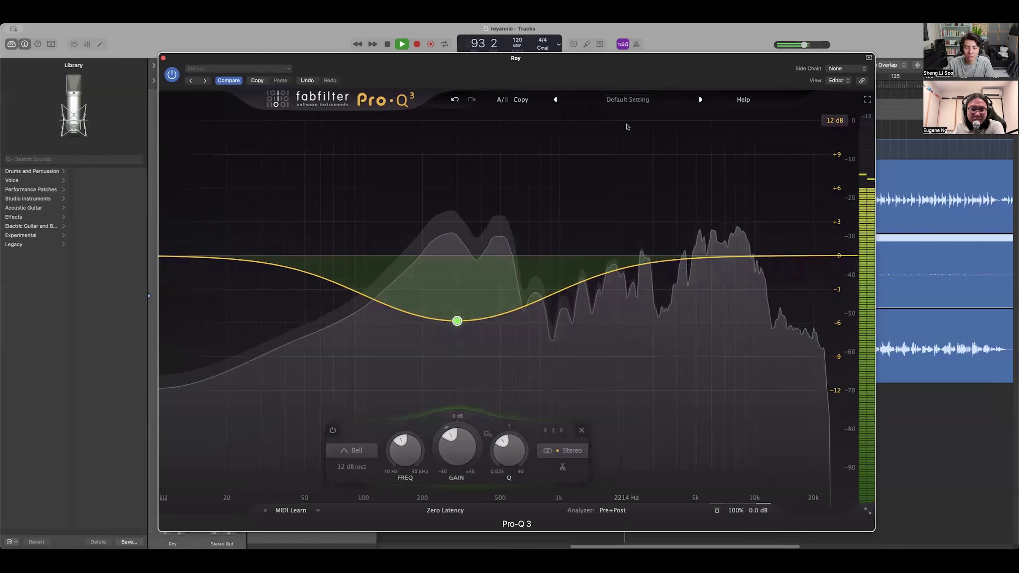
key("space")
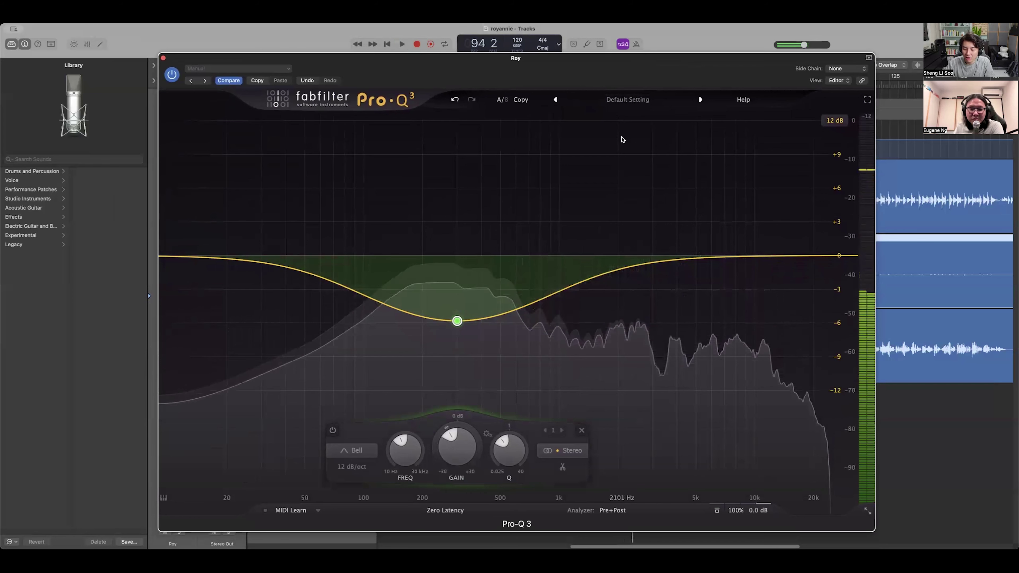
key("space")
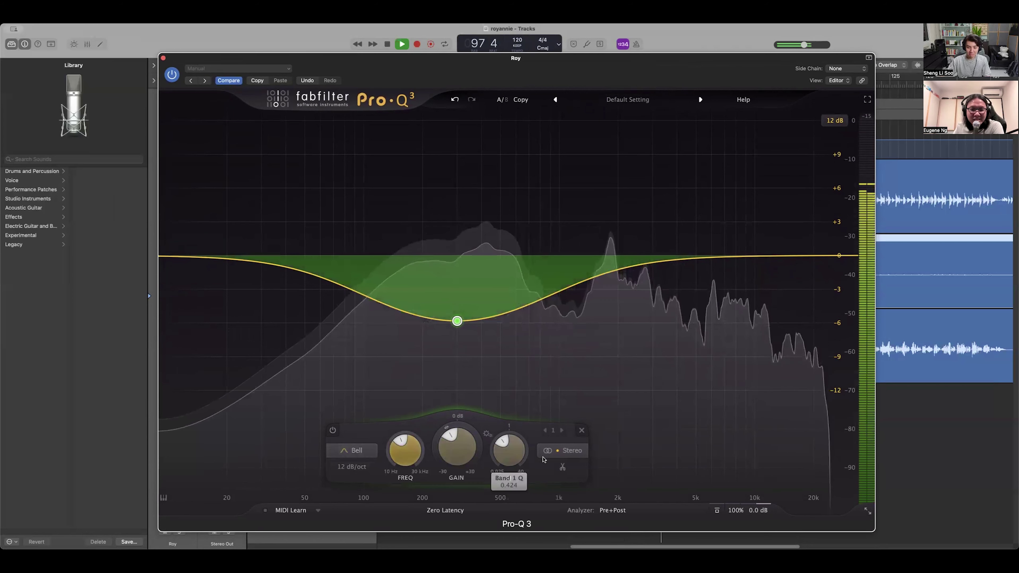
- Bypass and re-enable the bell band during playback to compare the vocal with and without the cut
left_click(332, 430)
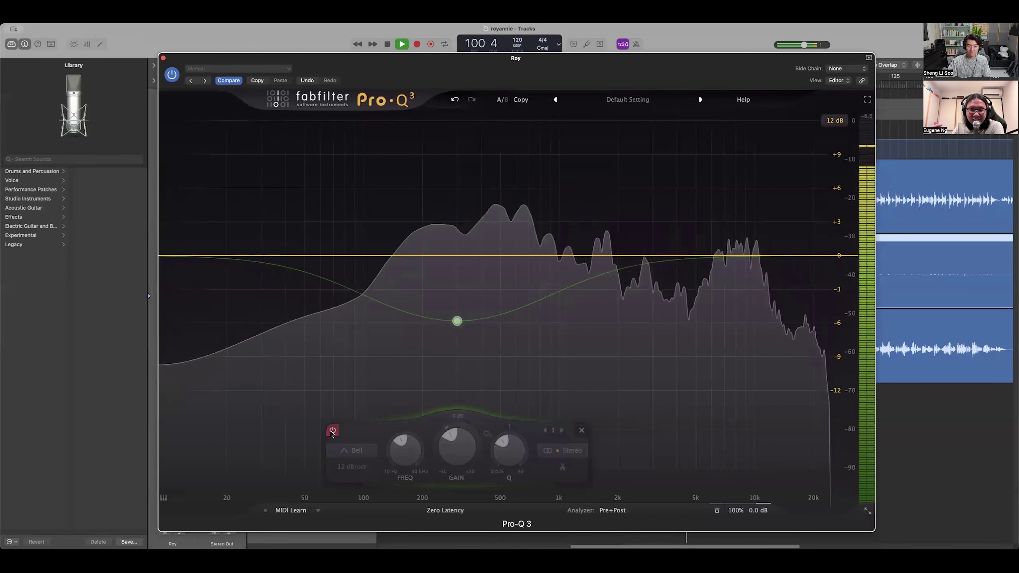
left_click(332, 430)
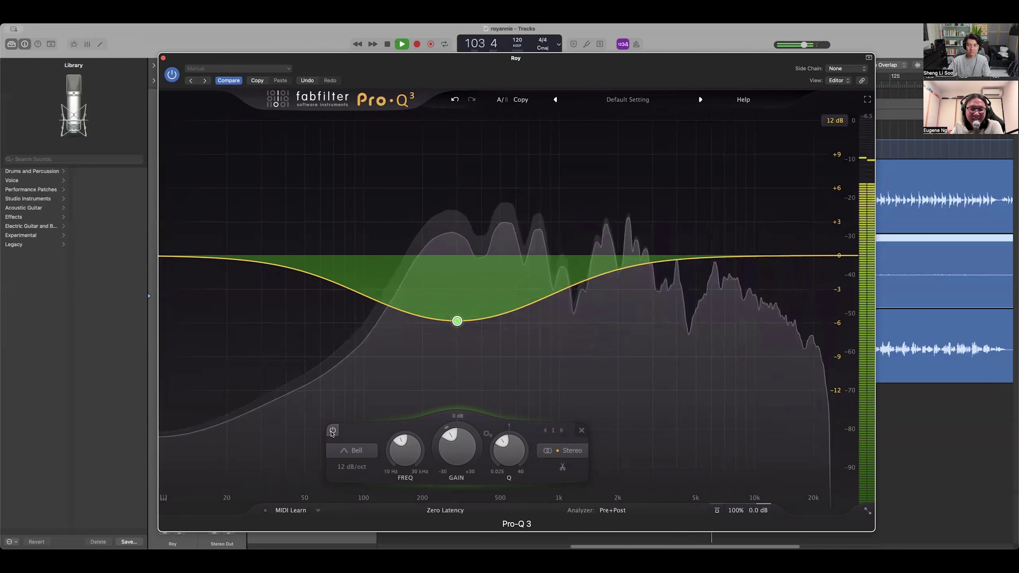
key("space")
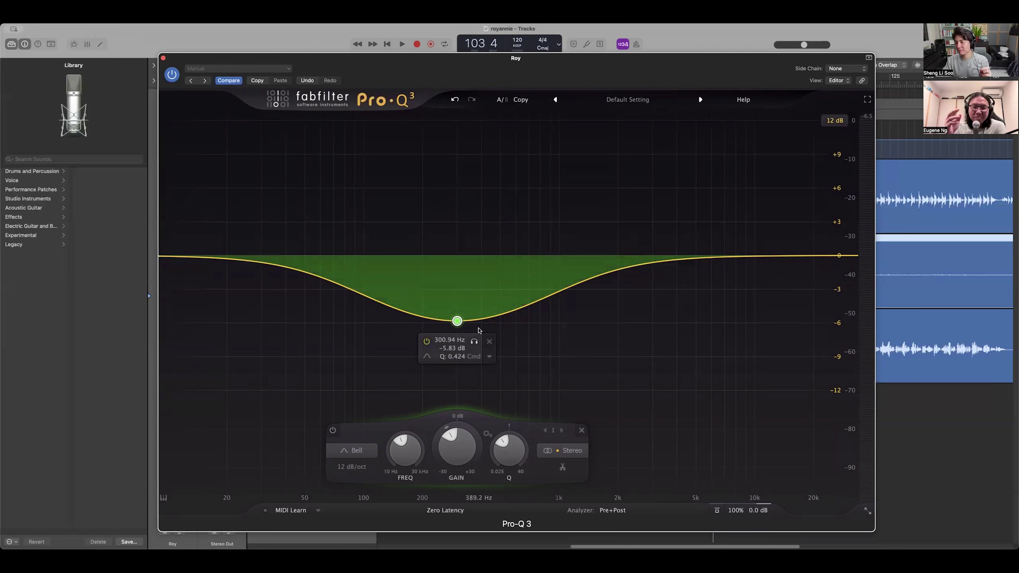
- Deepen the bell band's cut to -6.11 dB and examine its gain control
left_click_drag(455, 442, 450, 435)
mouse_move(498, 359)
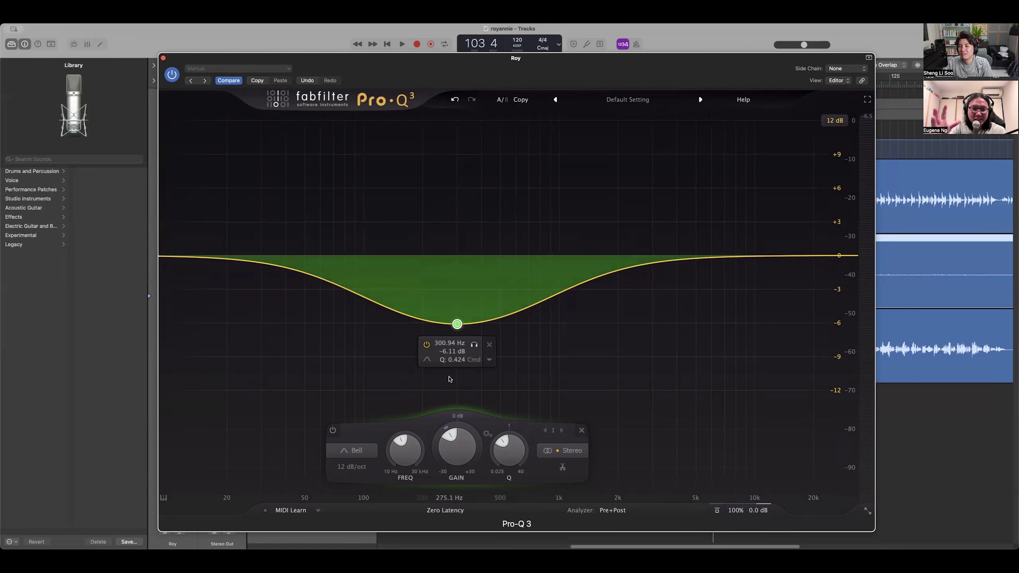
mouse_move(455, 437)
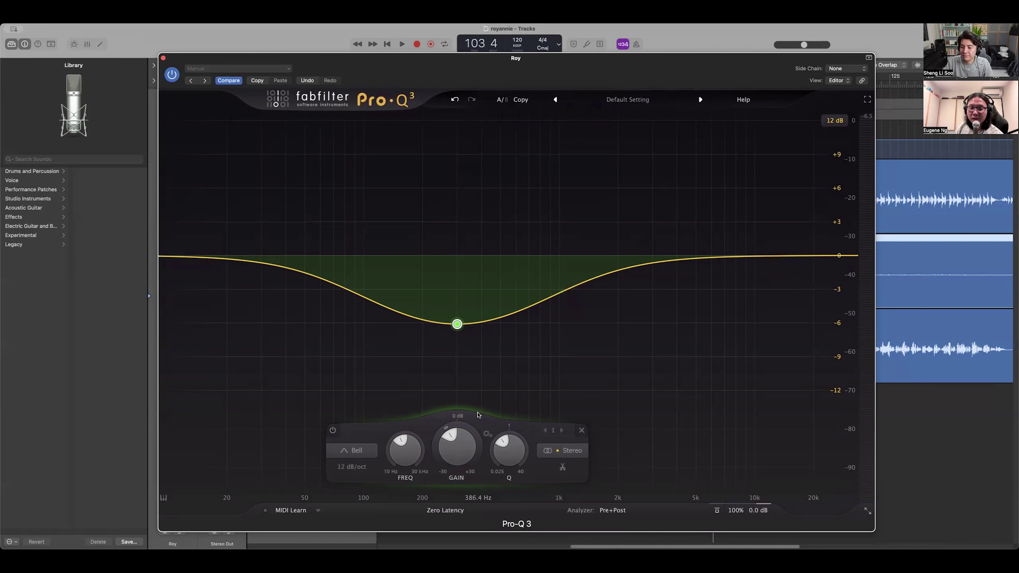
mouse_move(460, 345)
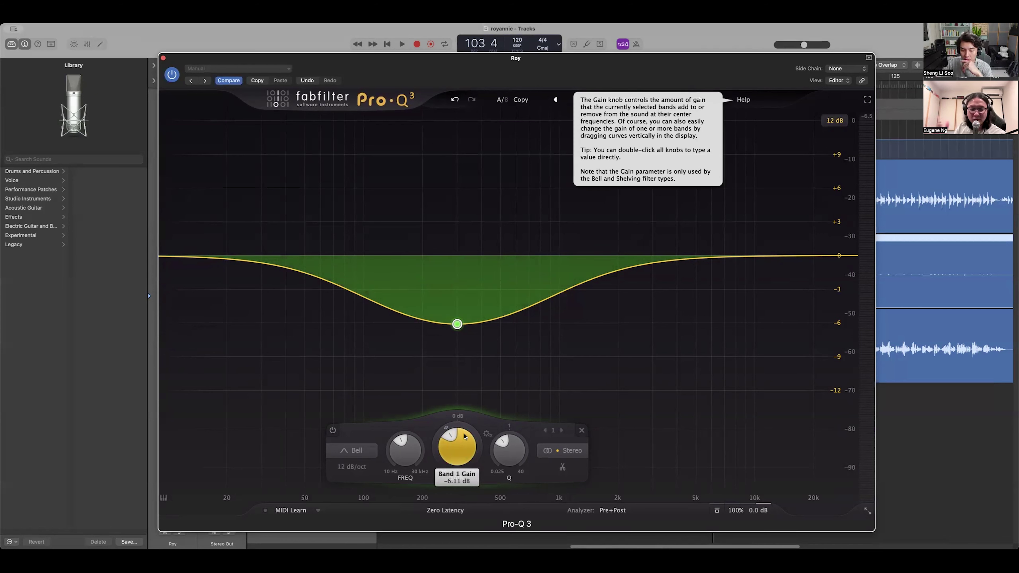
mouse_move(504, 358)
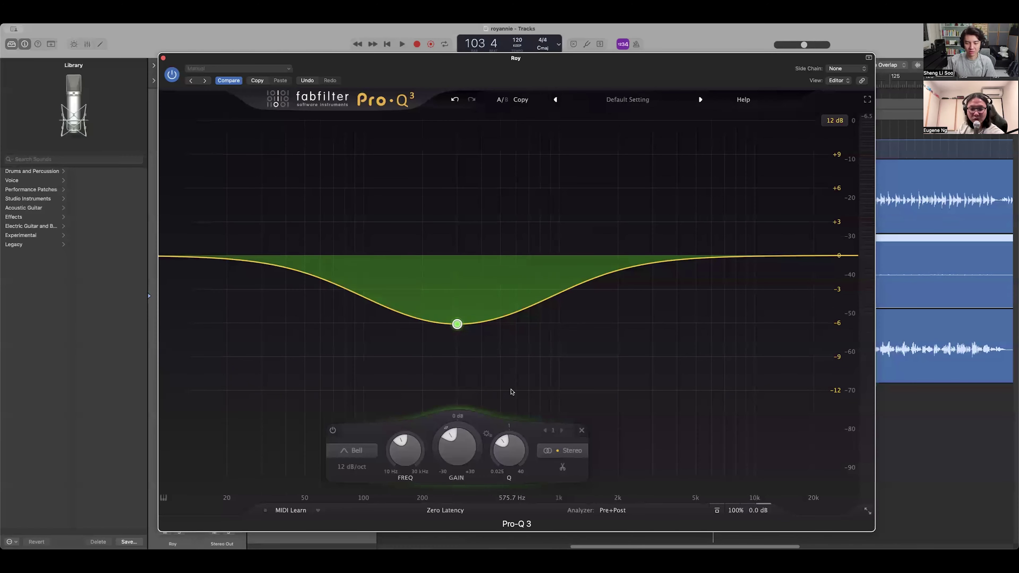
mouse_move(454, 439)
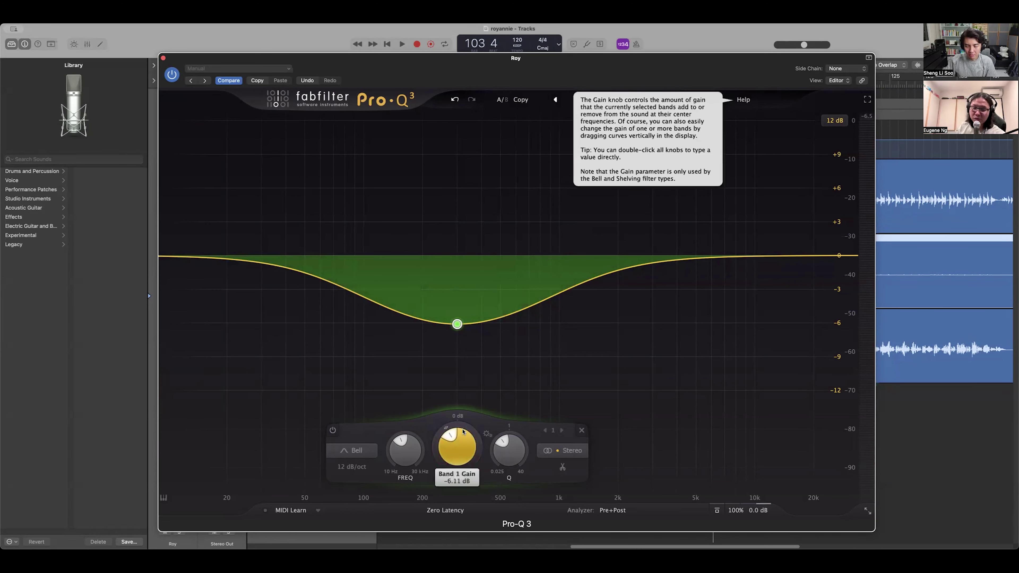
mouse_move(497, 366)
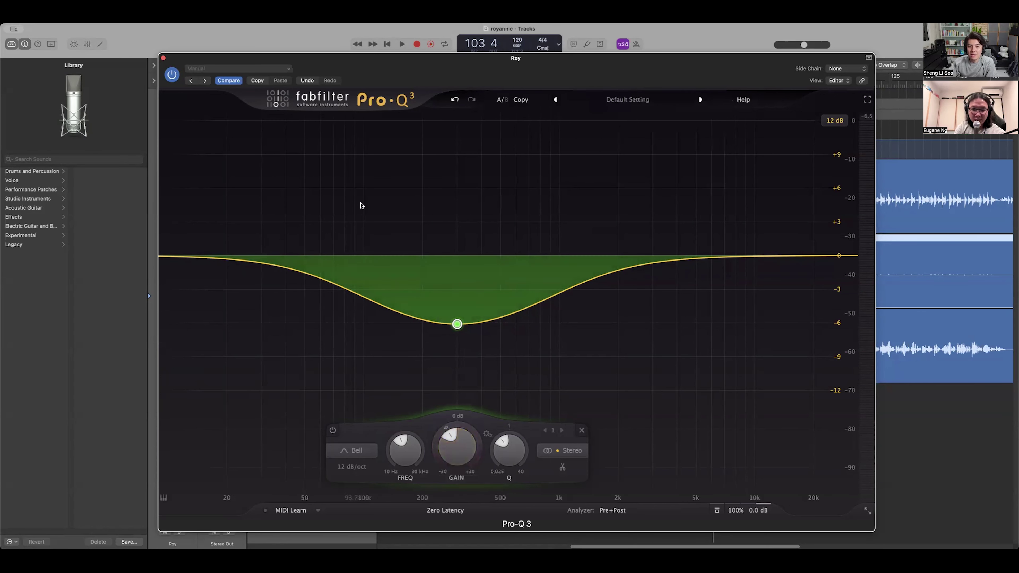
- Try the Vocal Lead 1 preset while playing the vocal, and revert to the single-band low-mid cut
mouse_move(457, 323)
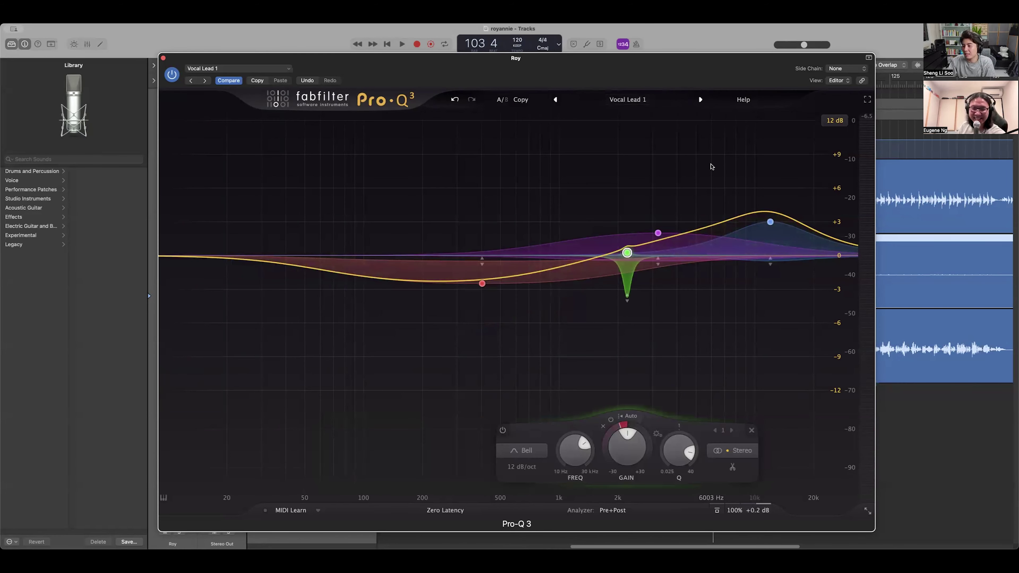
key("space")
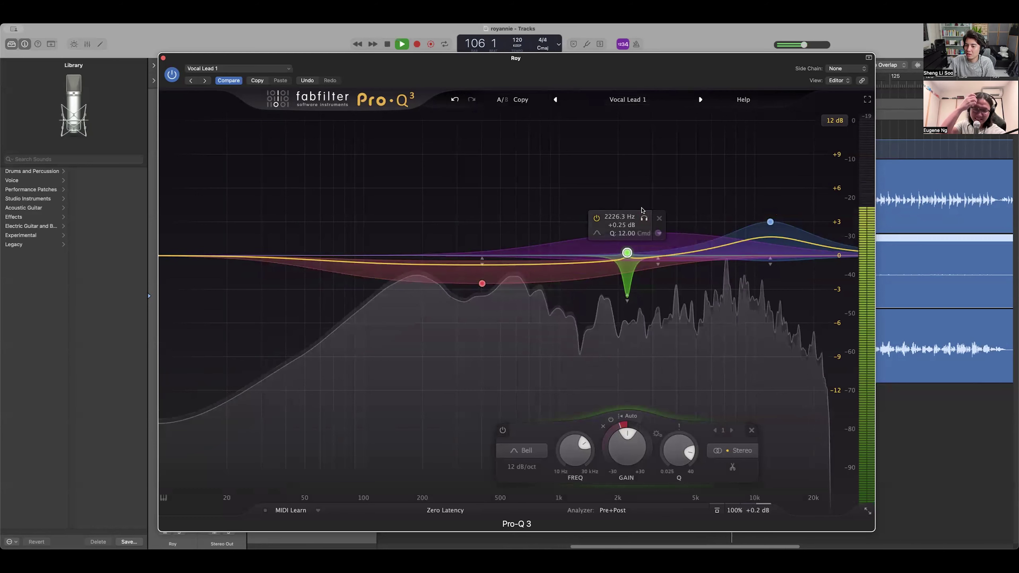
key("space")
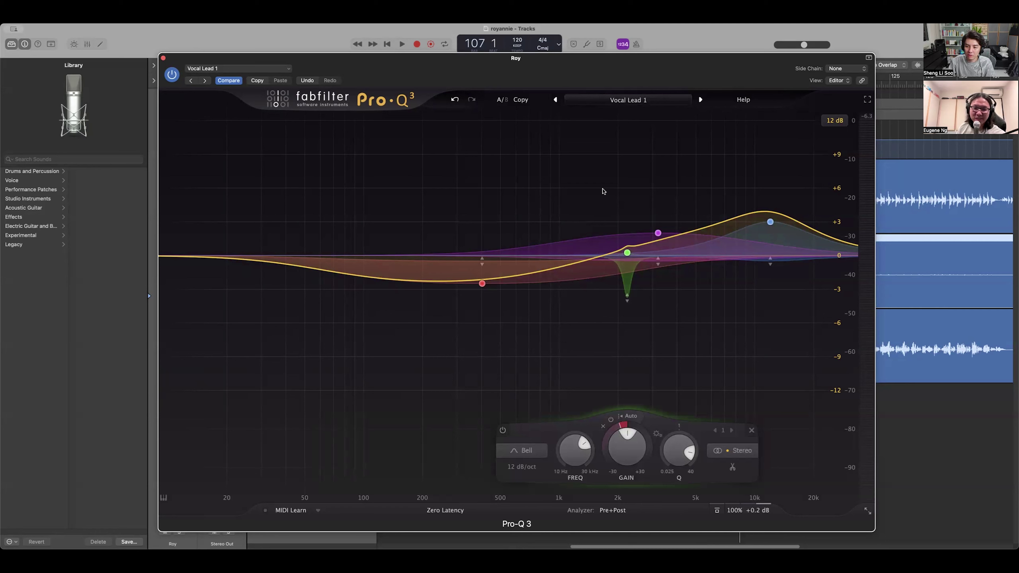
key("super+z")
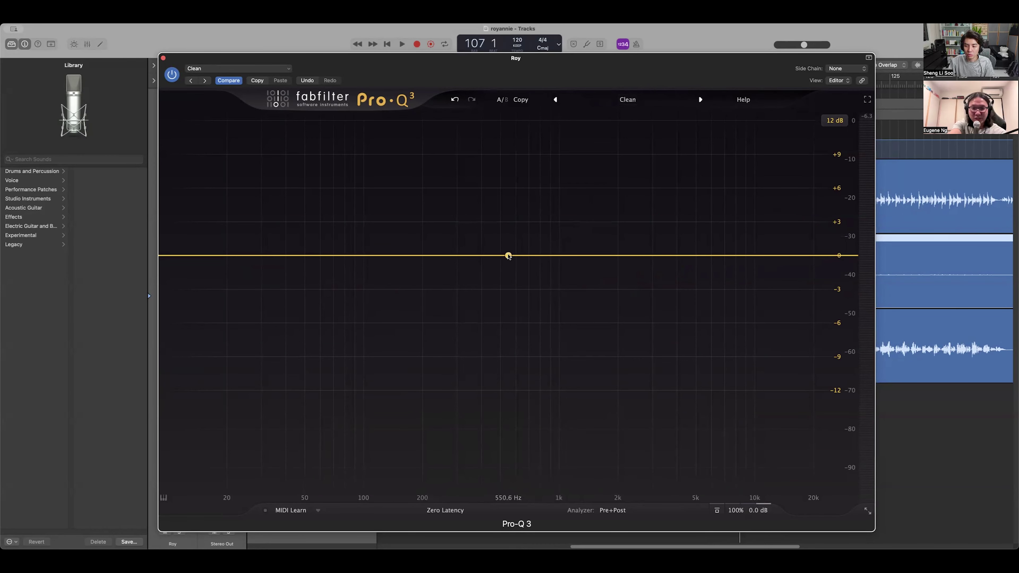
left_click(455, 99)
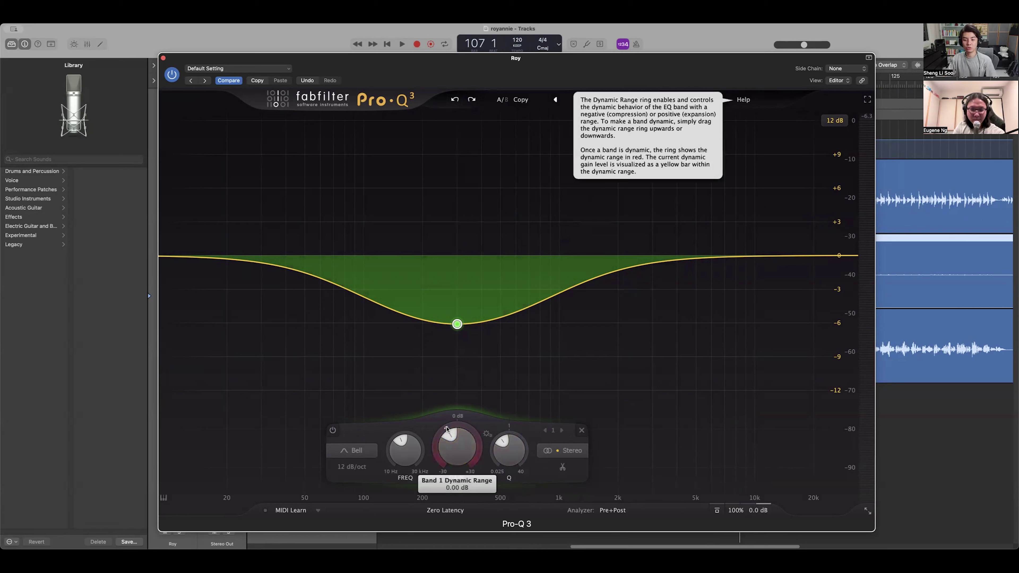
- Make the 301 Hz band dynamic with a -3 dB dynamic range and raise its static gain to -0.25 dB
left_click_drag(447, 429, 436, 489)
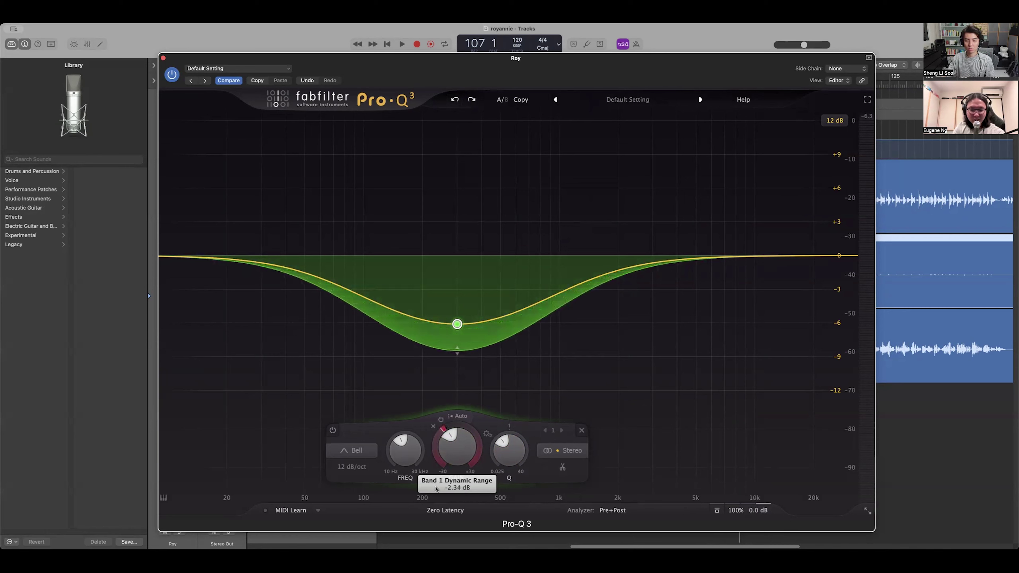
mouse_move(436, 489)
left_mouse_down()
mouse_move(432, 520)
mouse_move(436, 502)
left_mouse_up()
mouse_move(454, 437)
left_click_drag(459, 441, 471, 375)
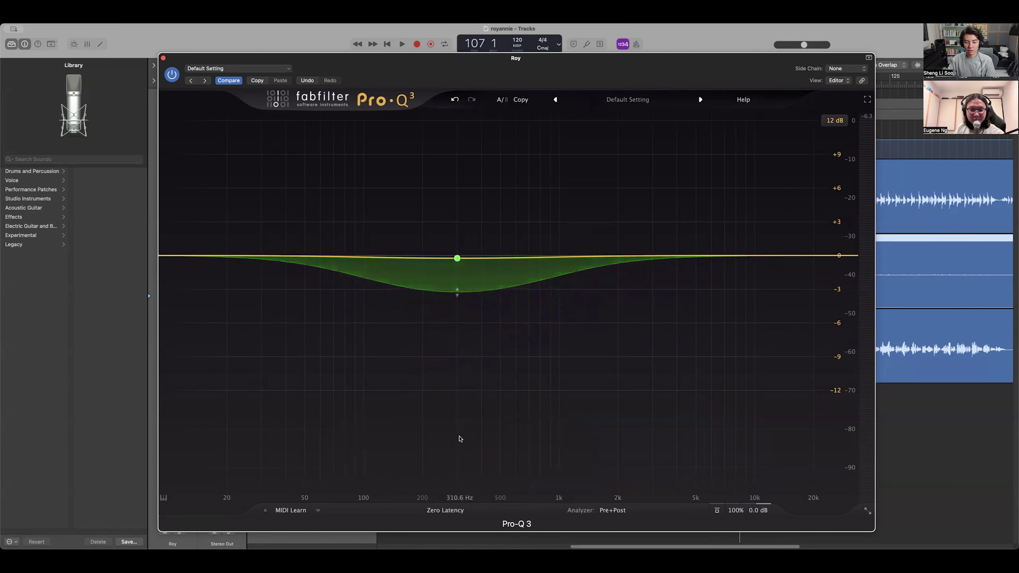
- Play the vocal through the dynamic band and set the band's static gain to 0 dB
key("space")
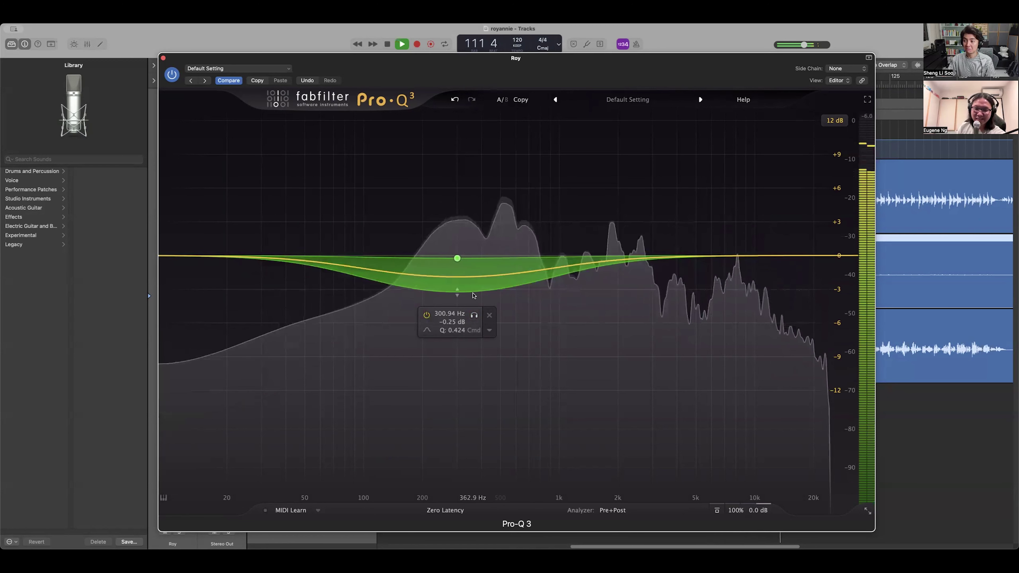
key("space")
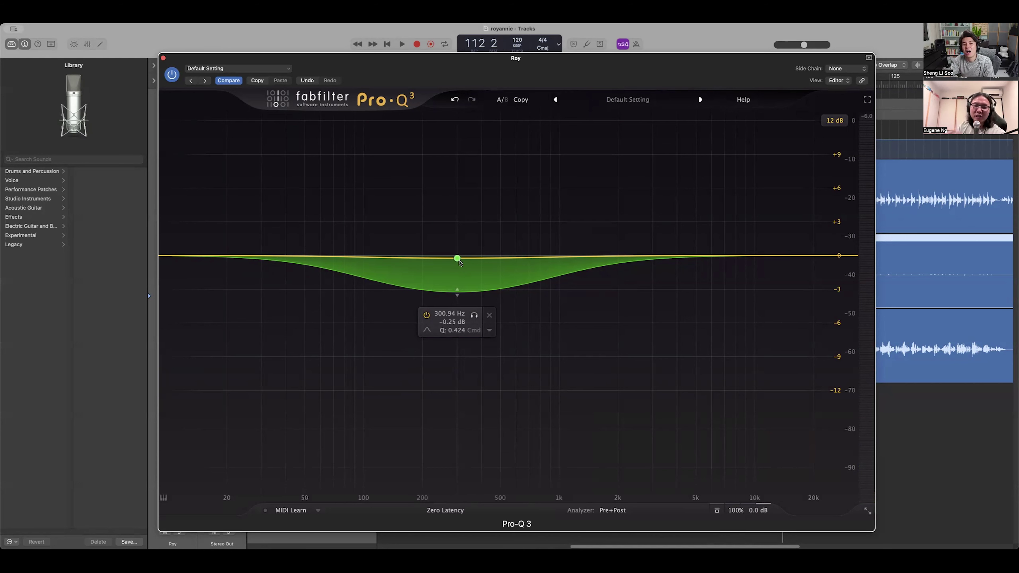
left_click(457, 259)
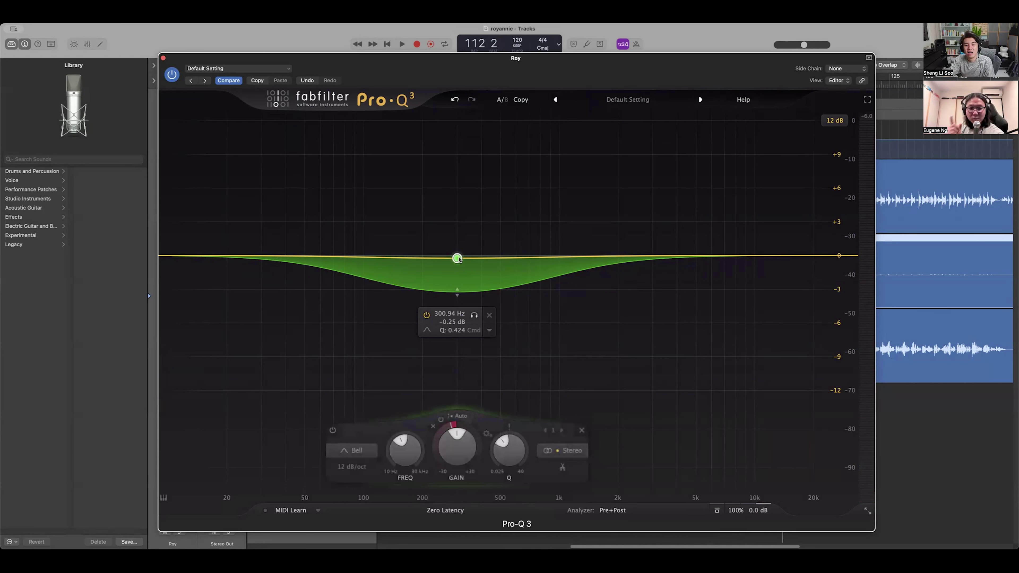
left_click_drag(460, 260, 459, 257)
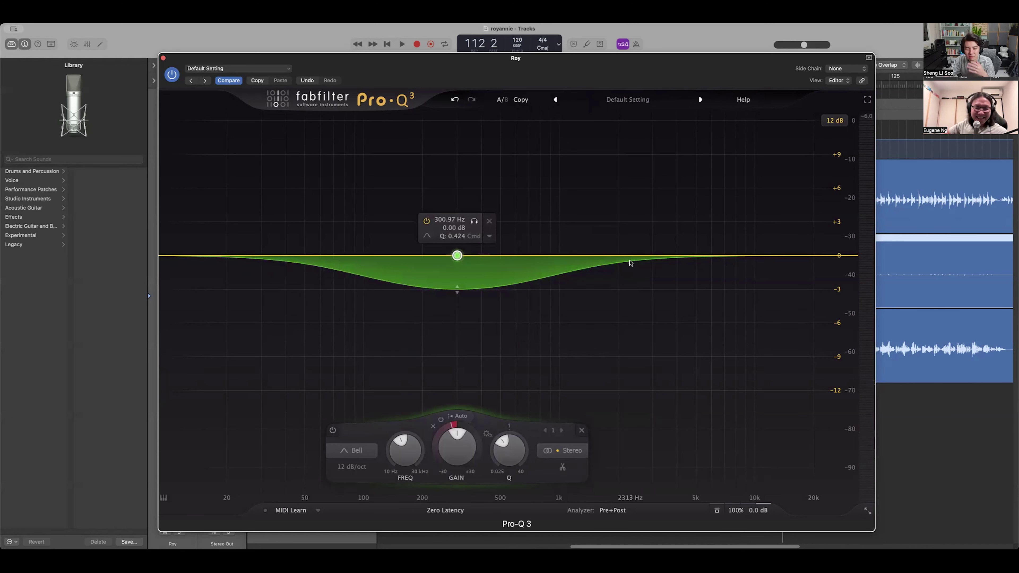
mouse_move(454, 427)
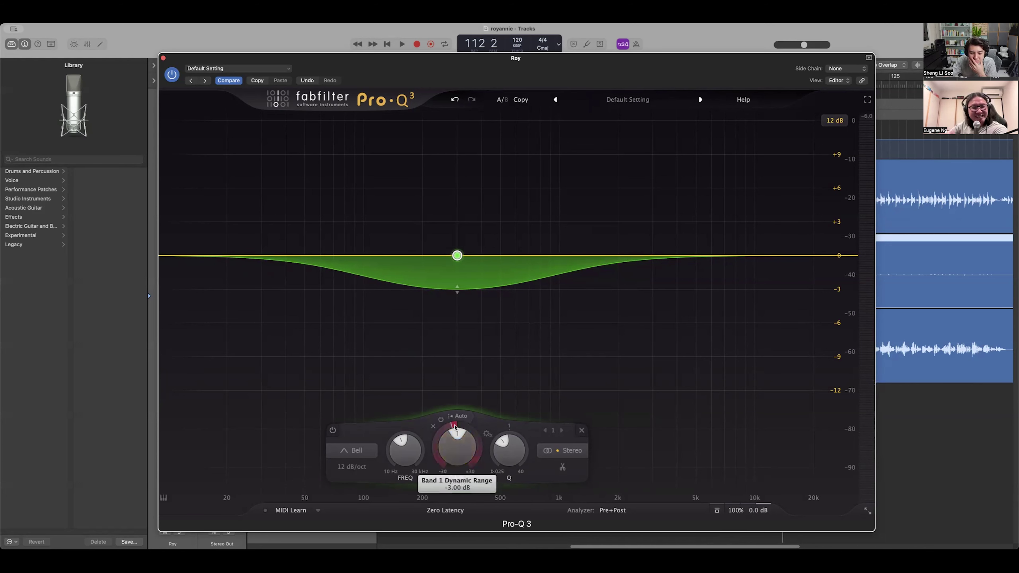